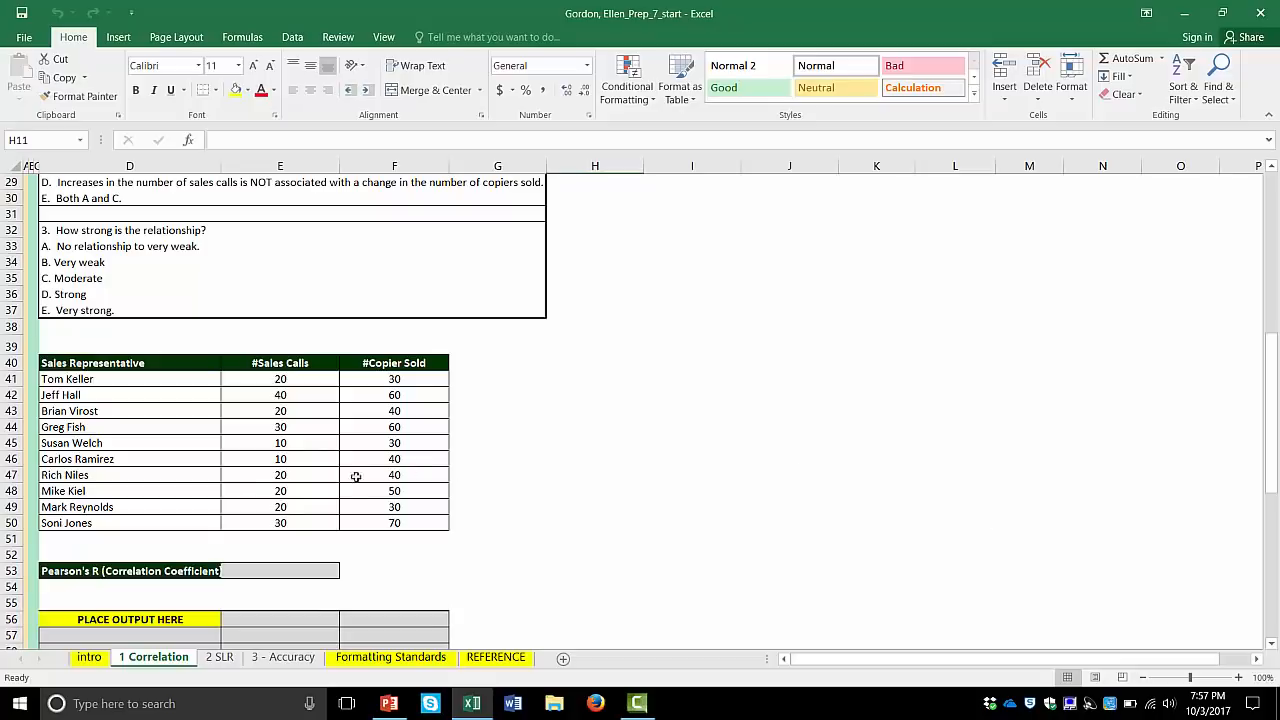
- Calculate Pearson's R in cell E53 with the formula =CORREL(E41:E50, F41:F50)
left_click(285, 566)
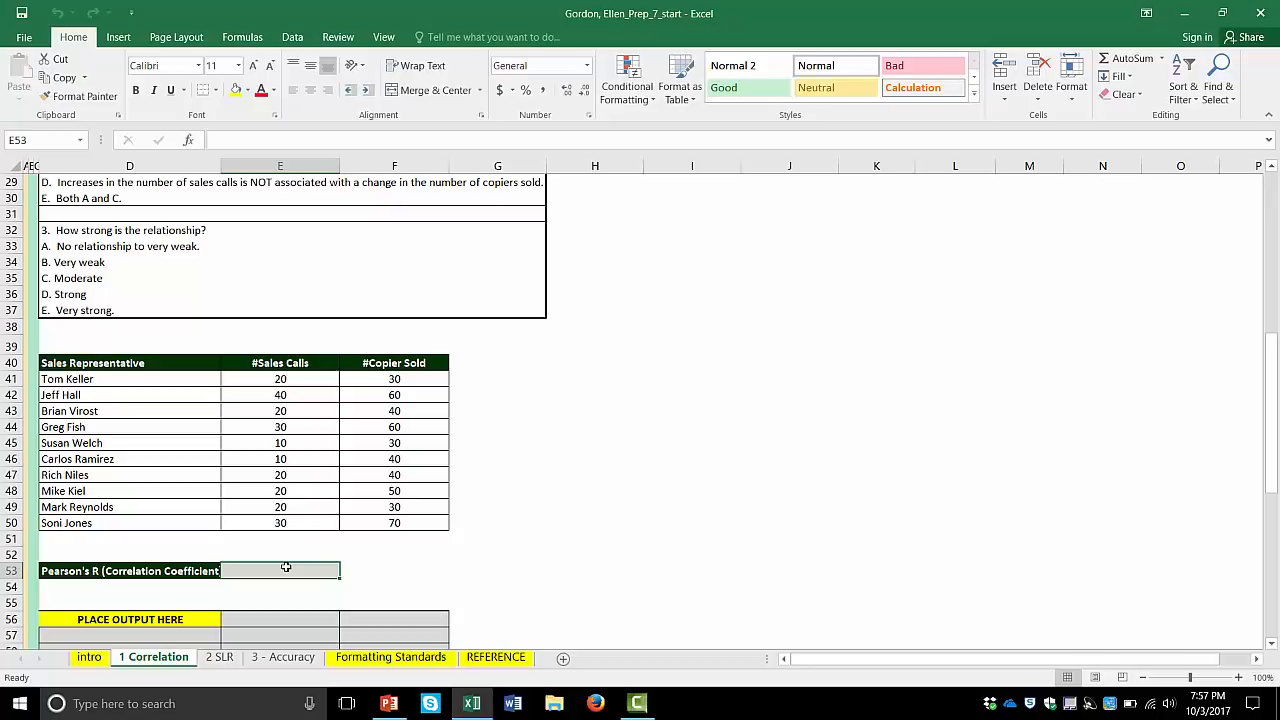
type("=correl")
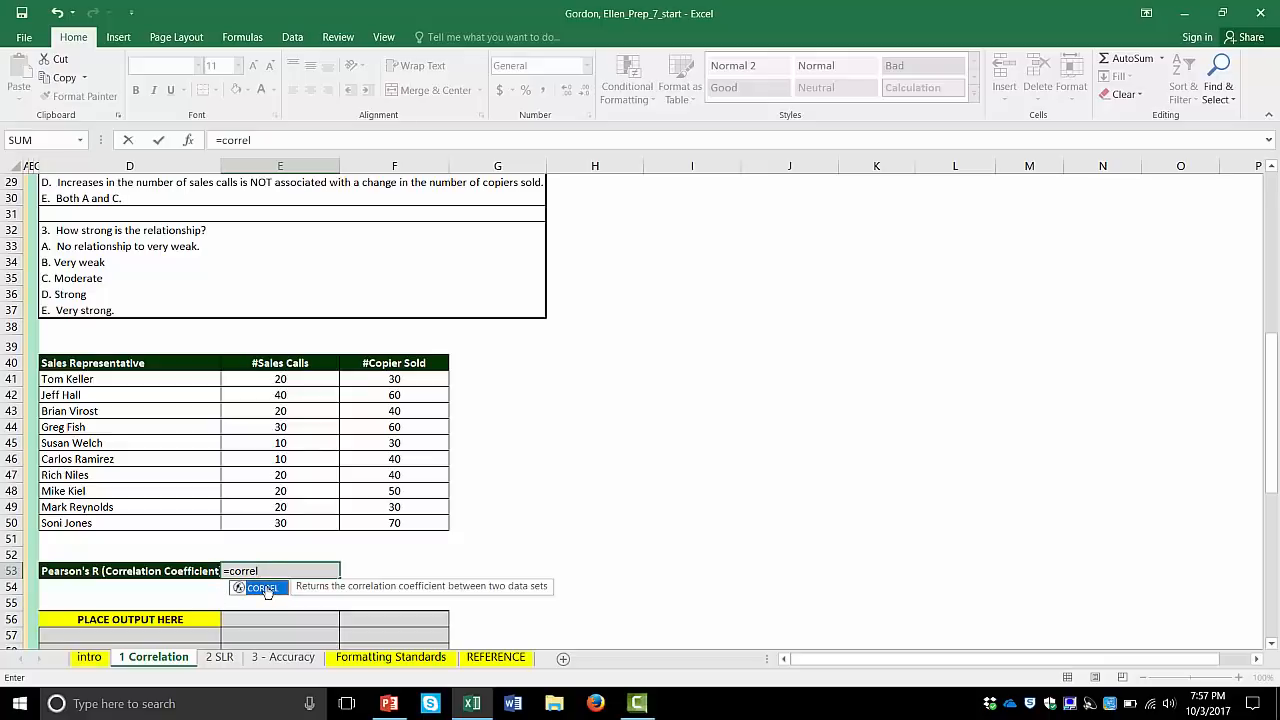
double_click(264, 588)
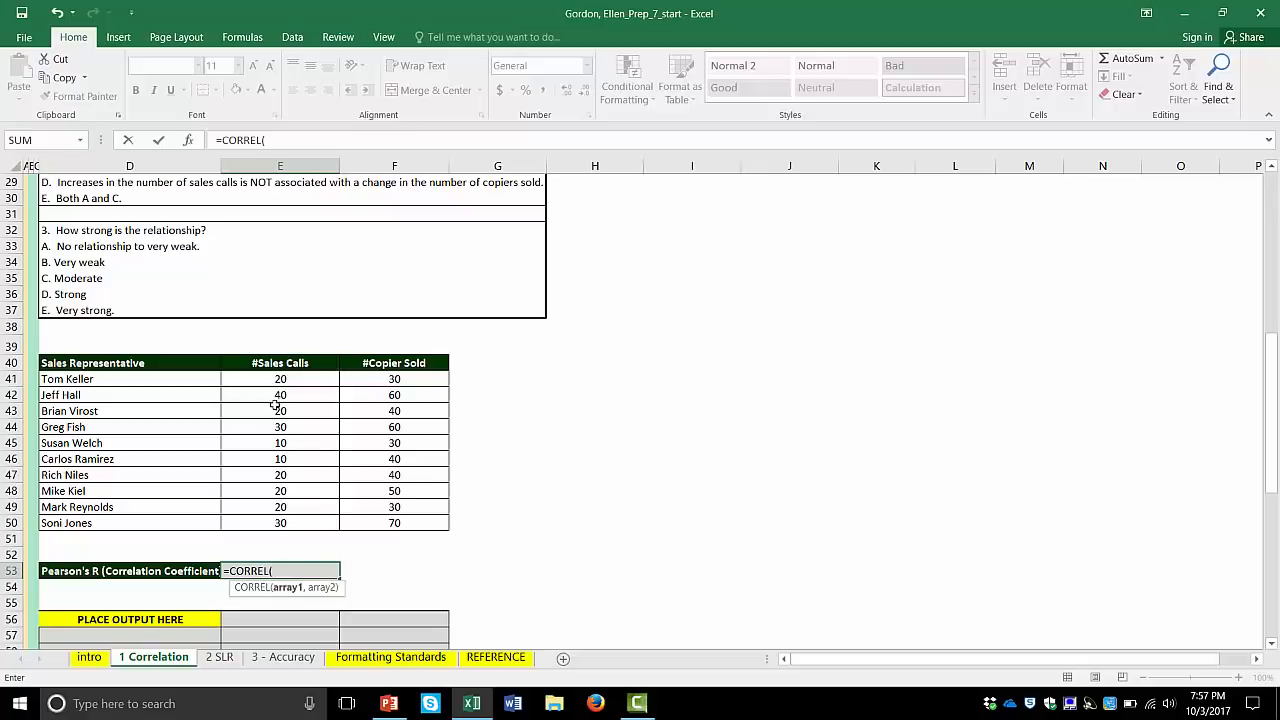
left_click_drag(278, 376, 276, 521)
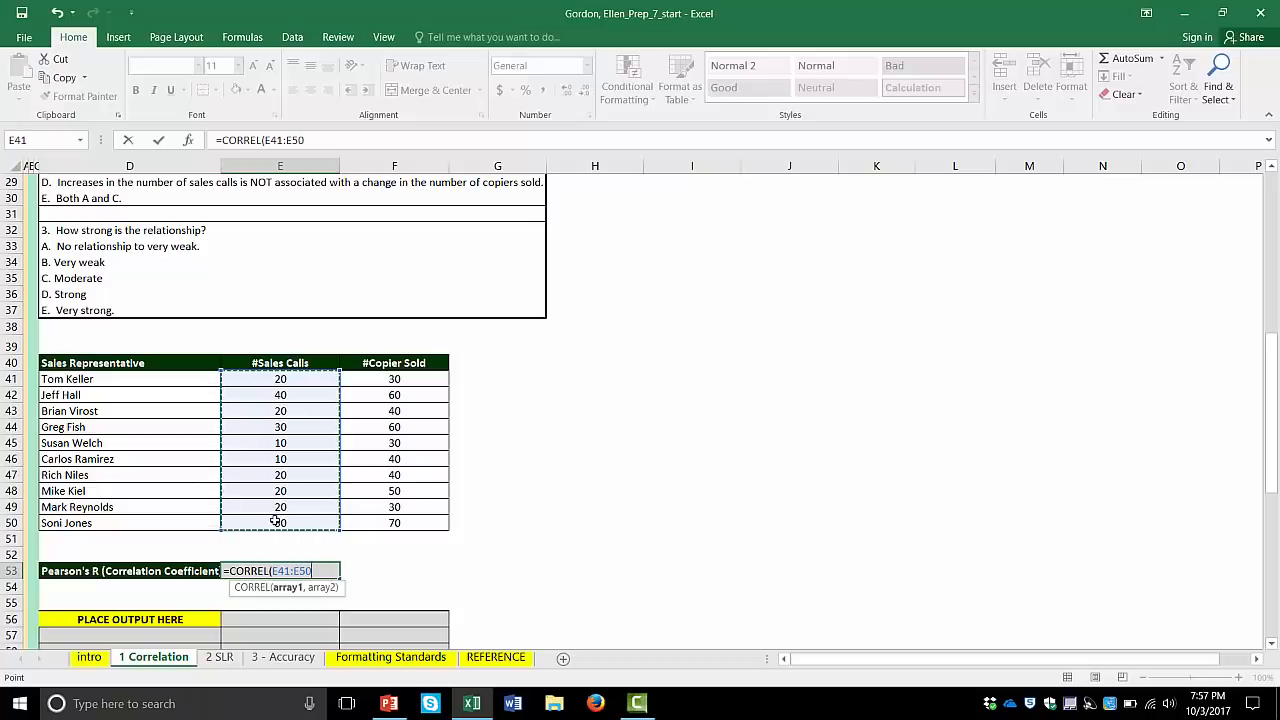
type(",")
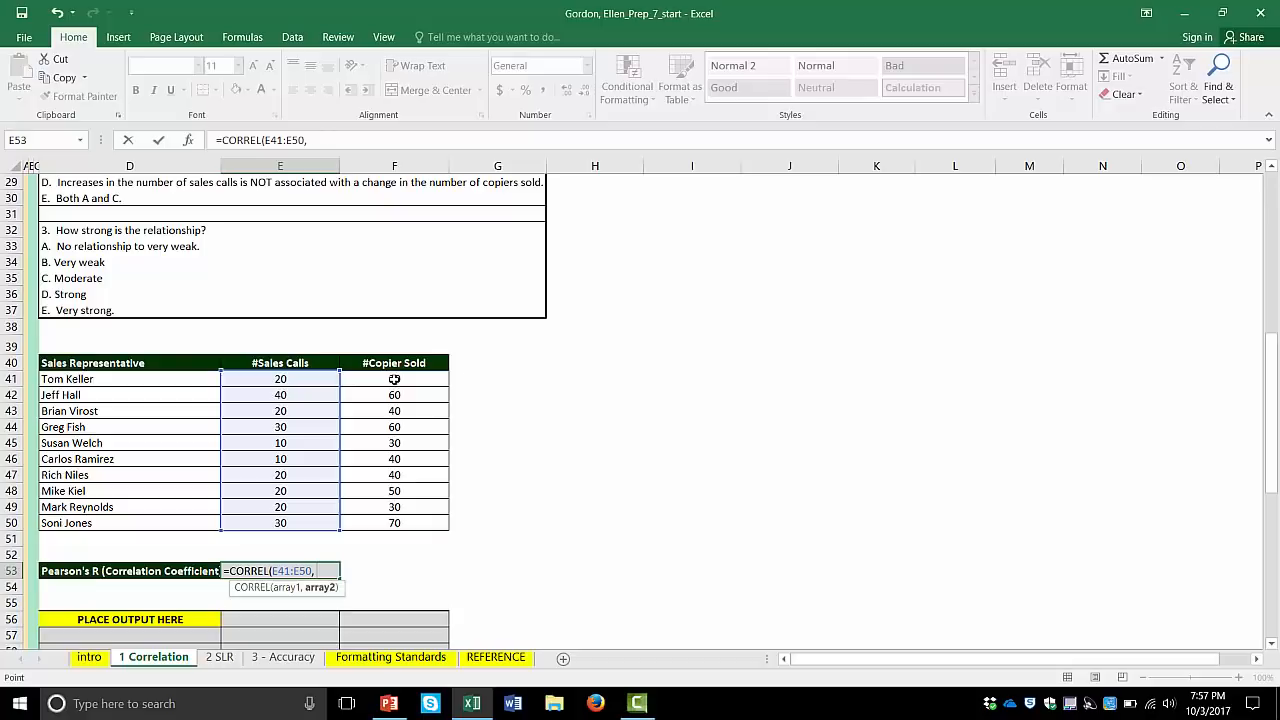
left_click_drag(394, 379, 384, 519)
type(")")
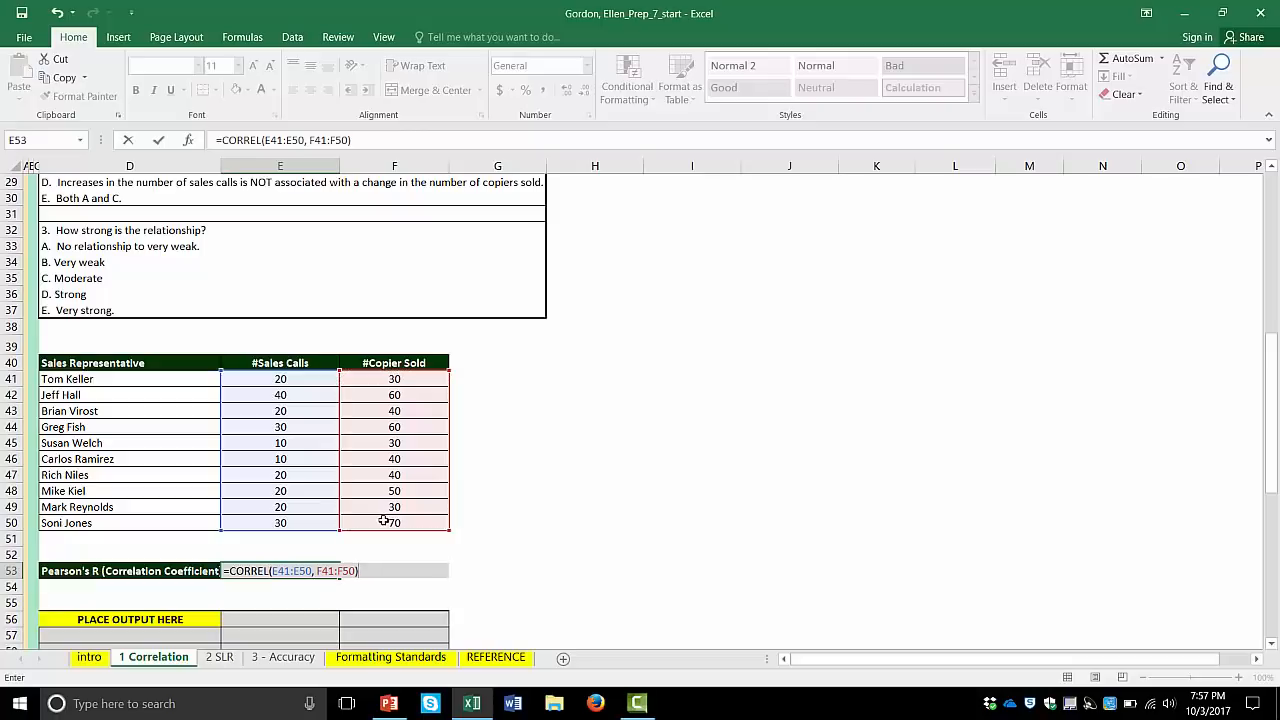
key("Return")
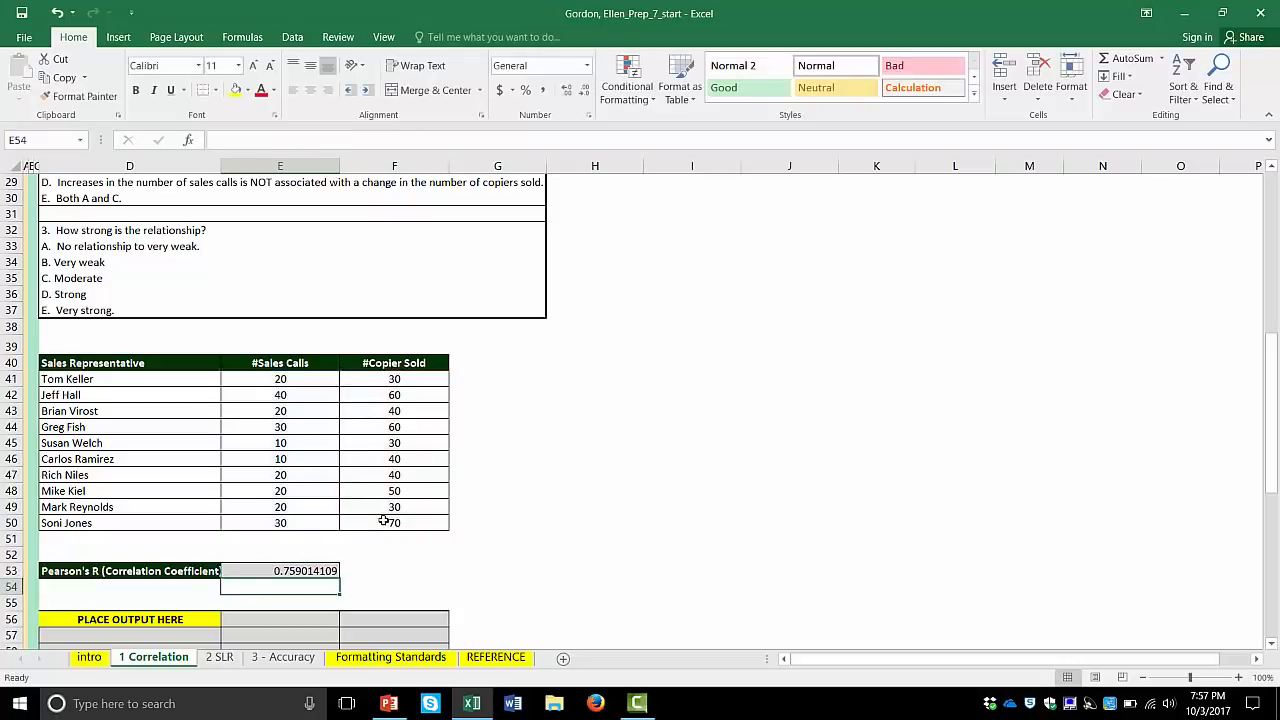
left_click(296, 574)
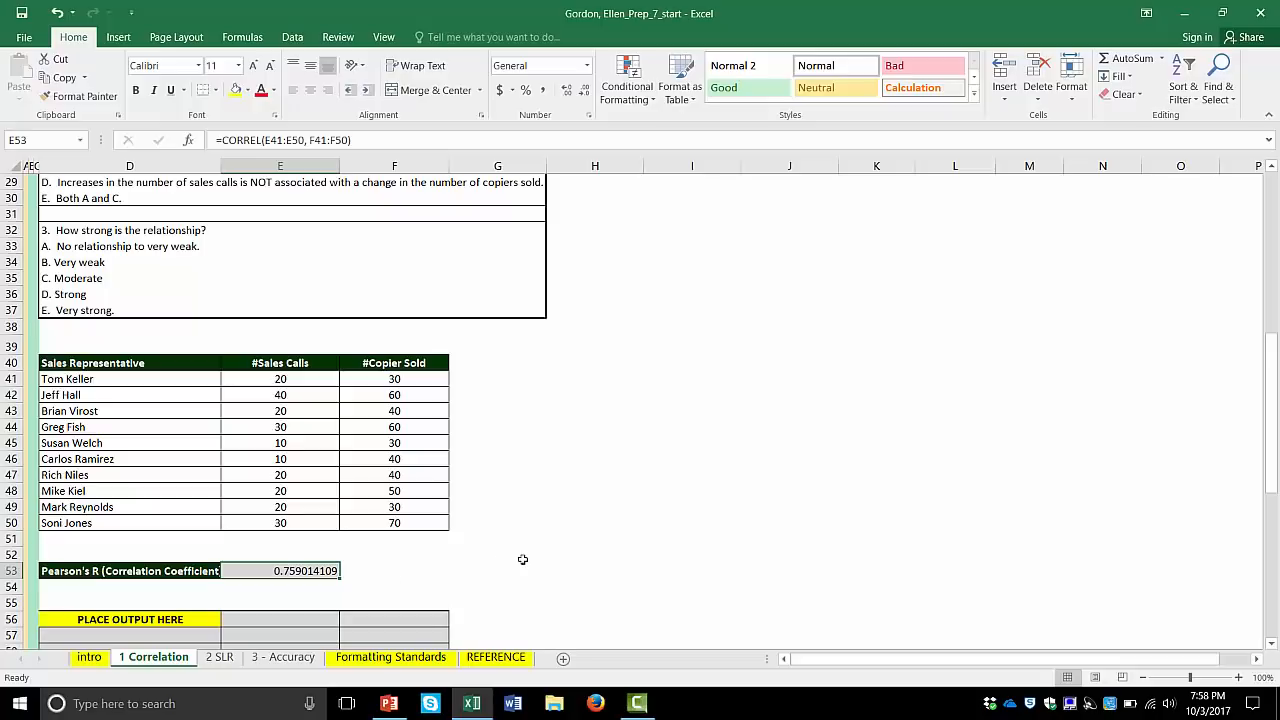
- Set up the data analysis Correlation tool with input range E40:F50, grouped by columns, with labels in the first row
scroll(522, 559, "down", 4)
scroll(522, 555, "up", 2)
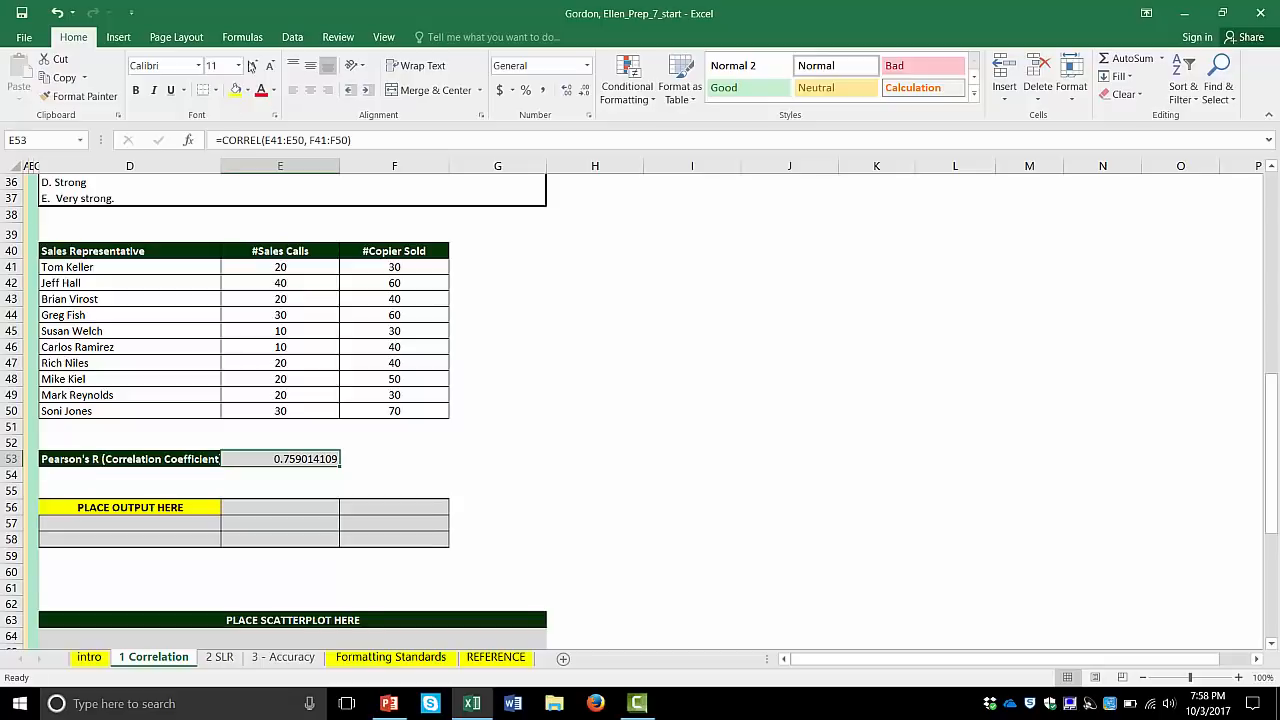
left_click(294, 37)
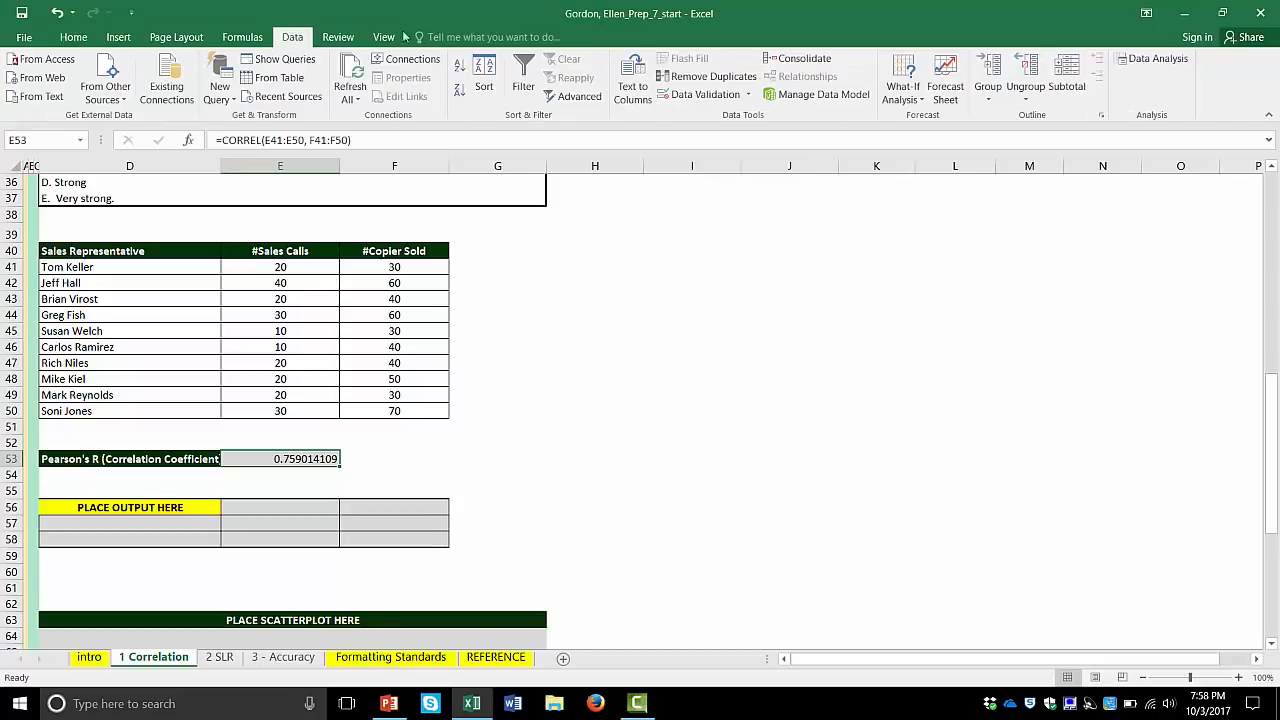
left_click(1156, 59)
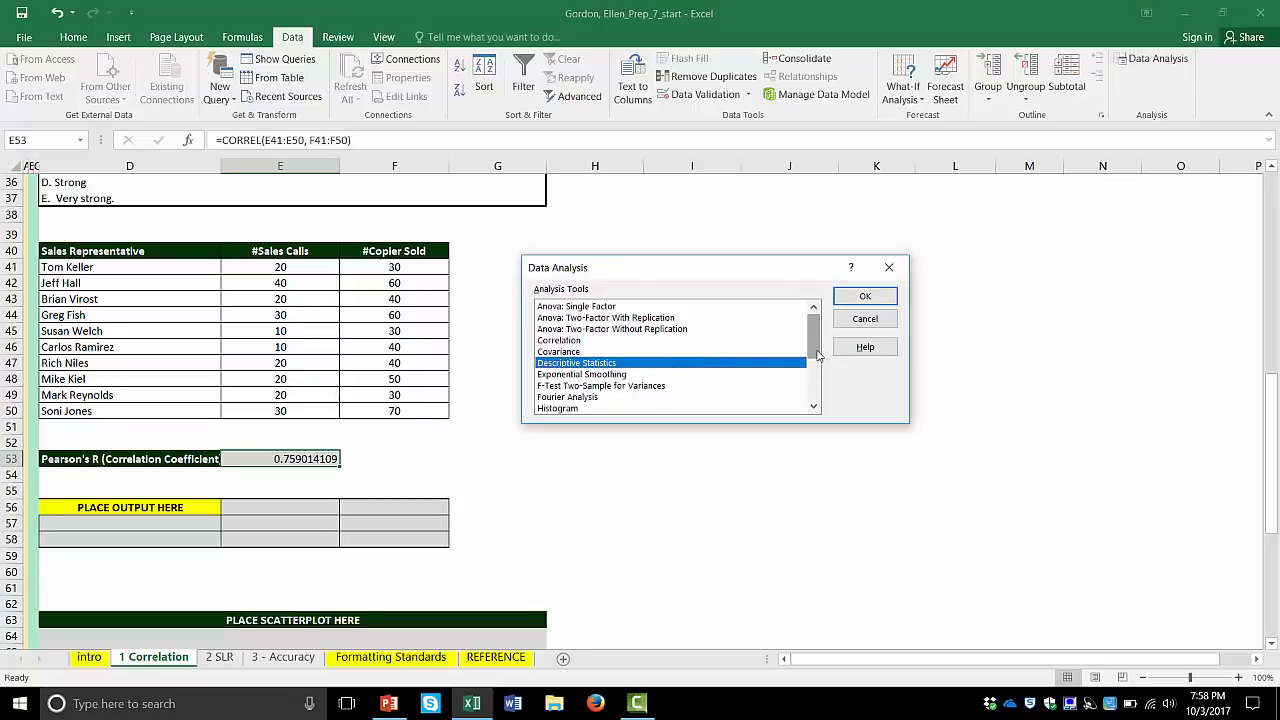
left_click(574, 341)
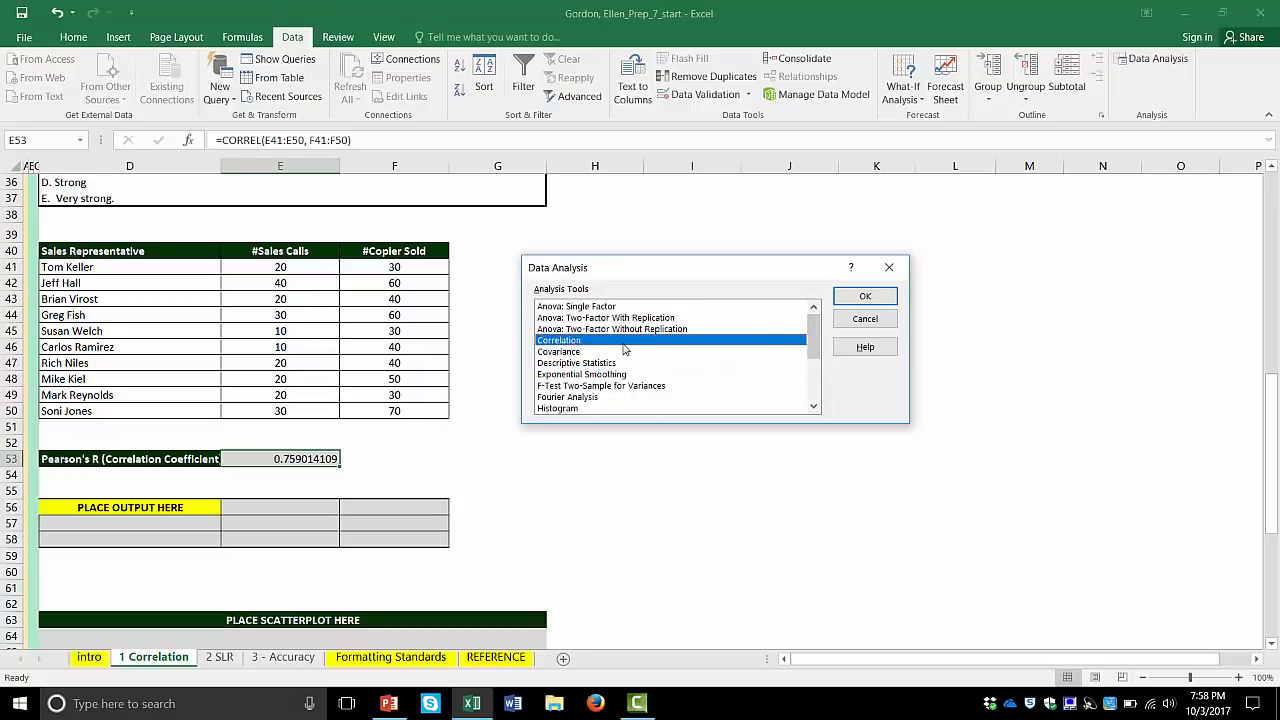
left_click(866, 298)
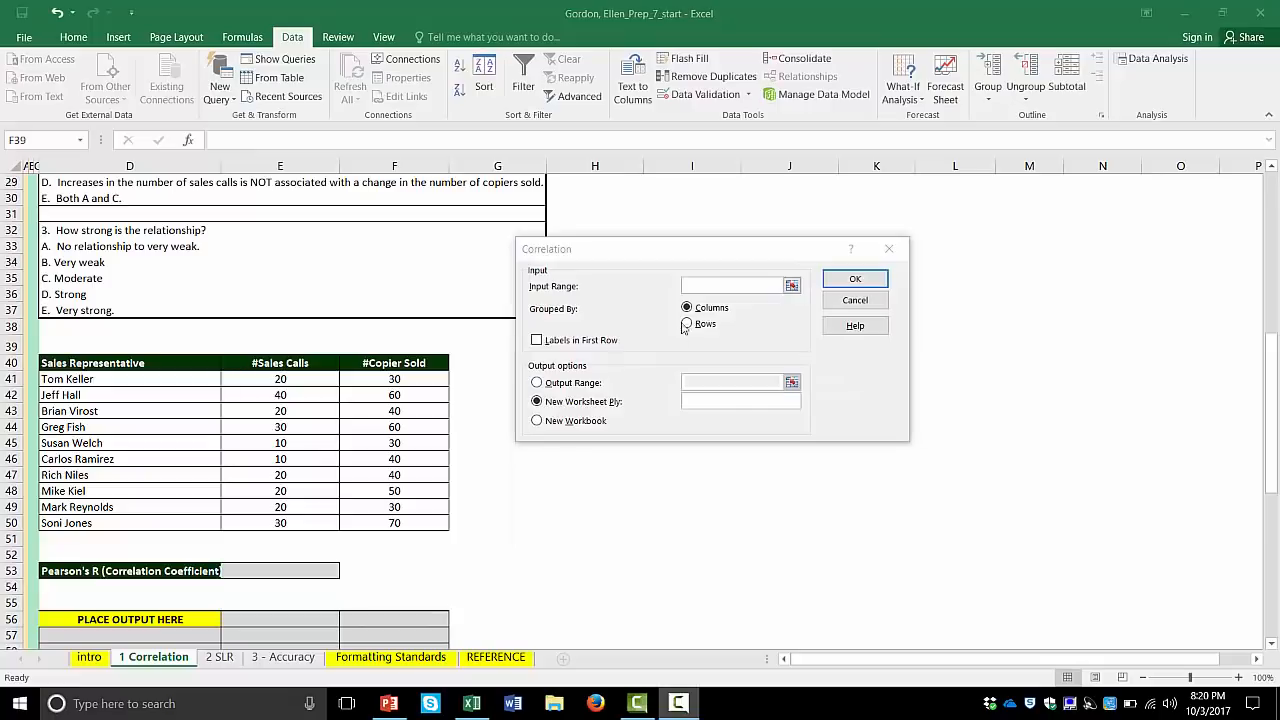
left_click(700, 286)
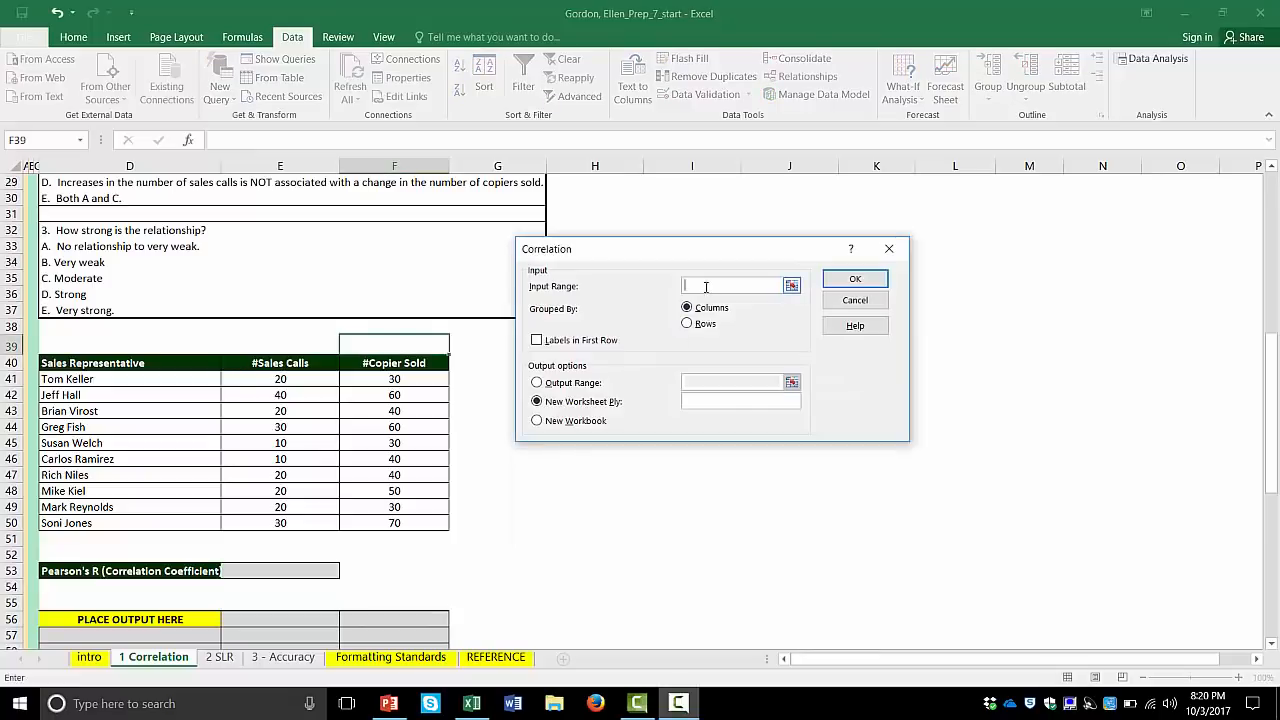
left_click_drag(262, 362, 407, 523)
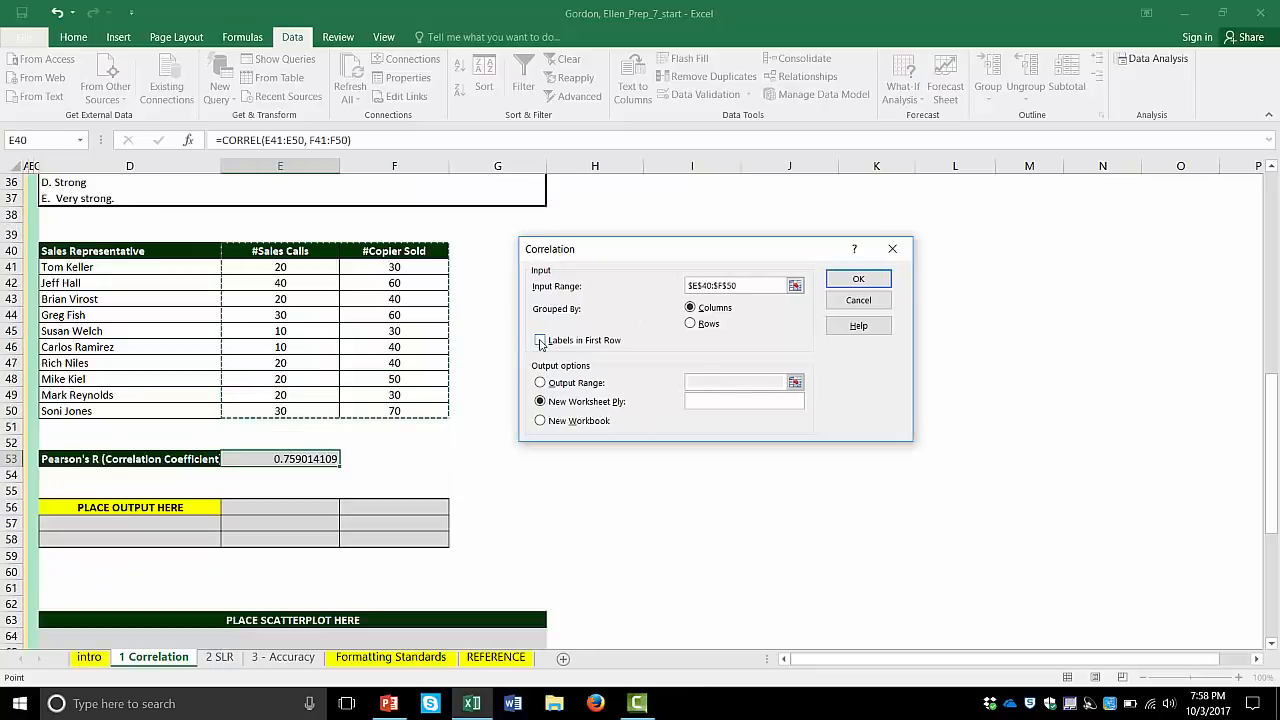
left_click(540, 341)
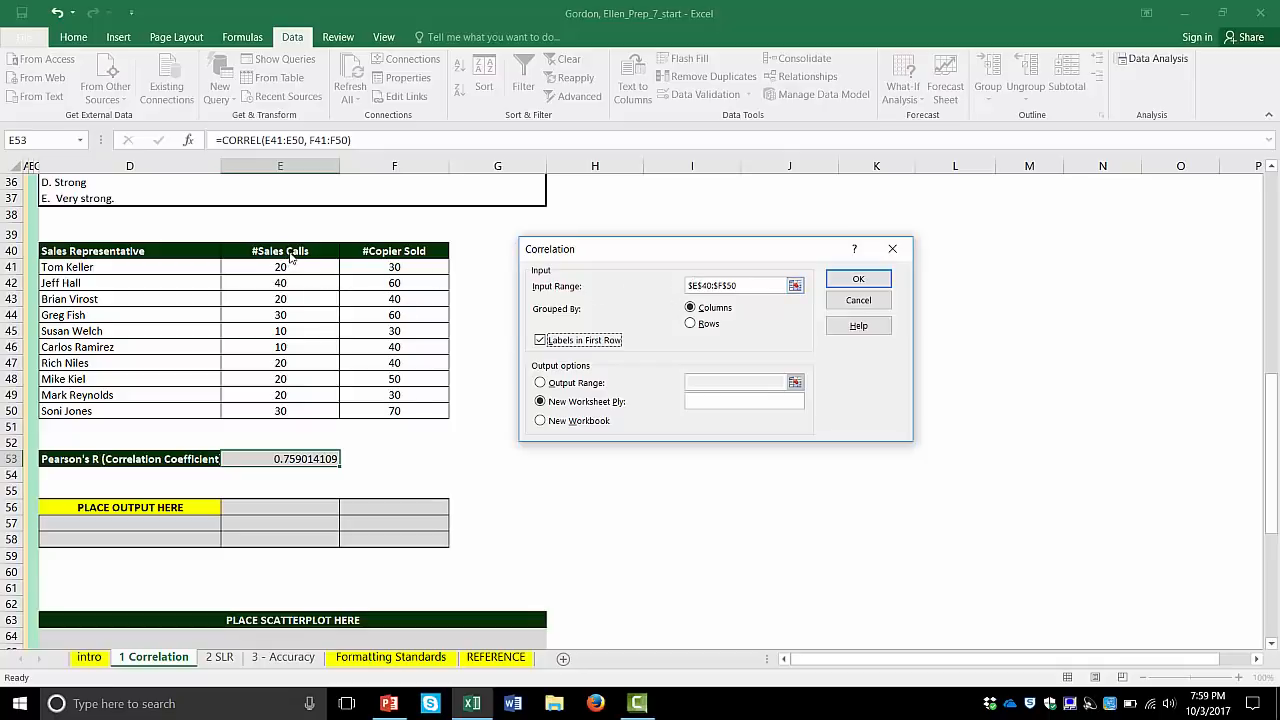
- Direct the correlation output to cell D56 and run the analysis, overwriting the existing placeholder data
left_click(541, 384)
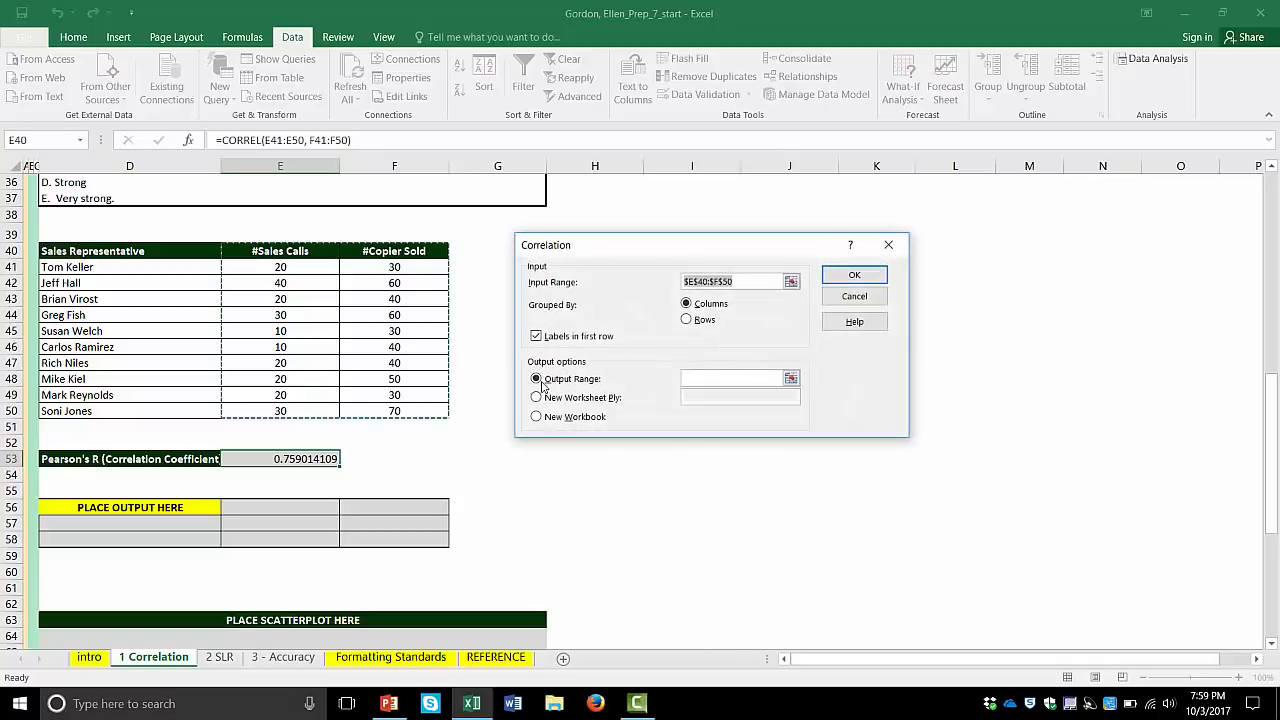
left_click(695, 381)
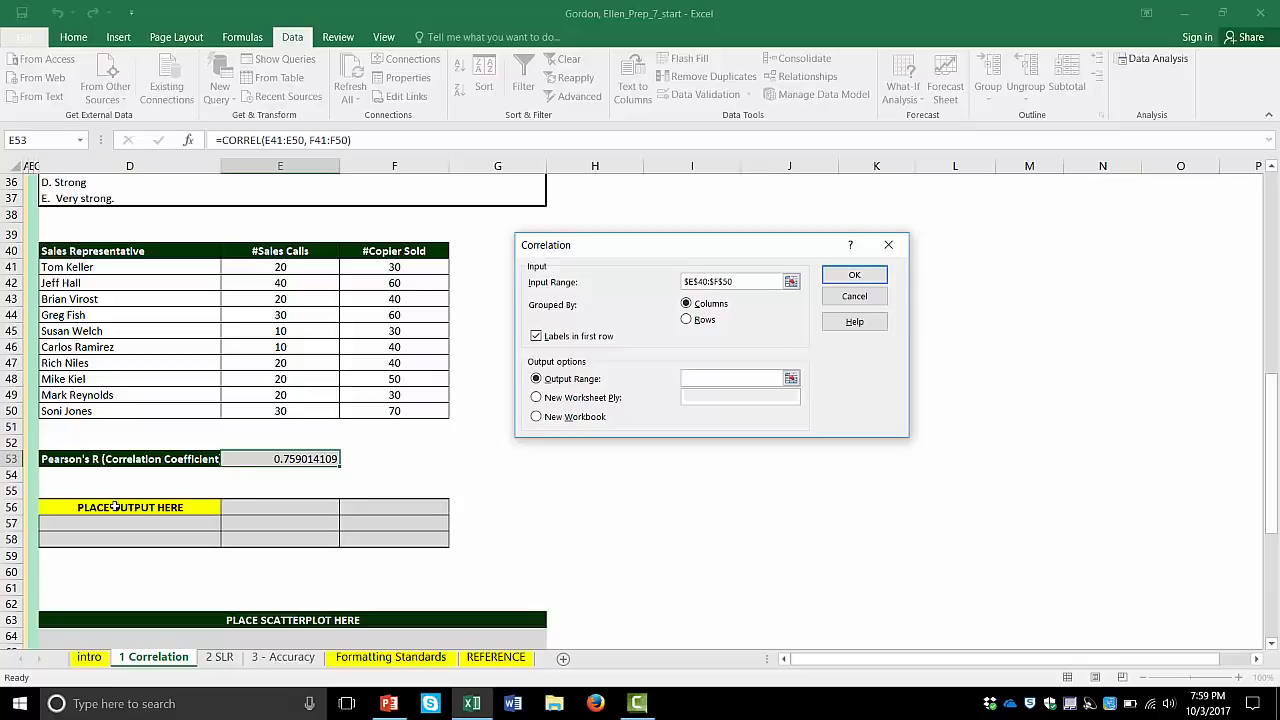
left_click(116, 507)
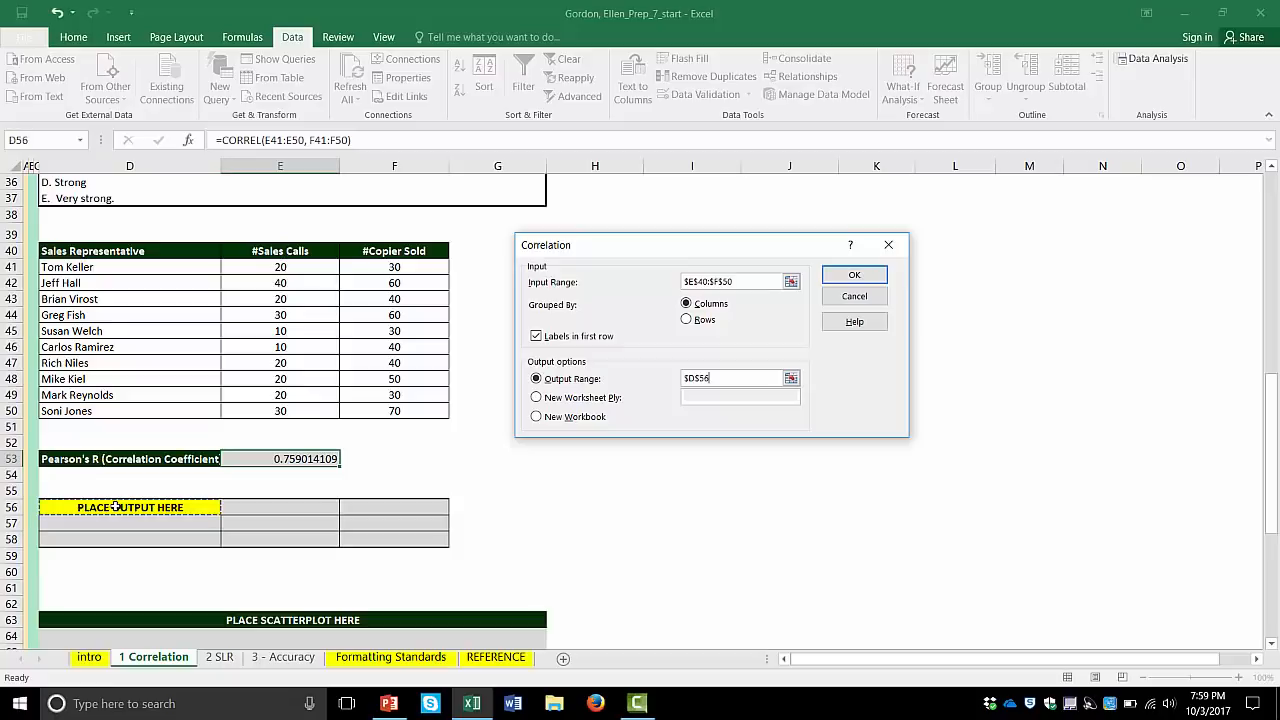
left_click(845, 281)
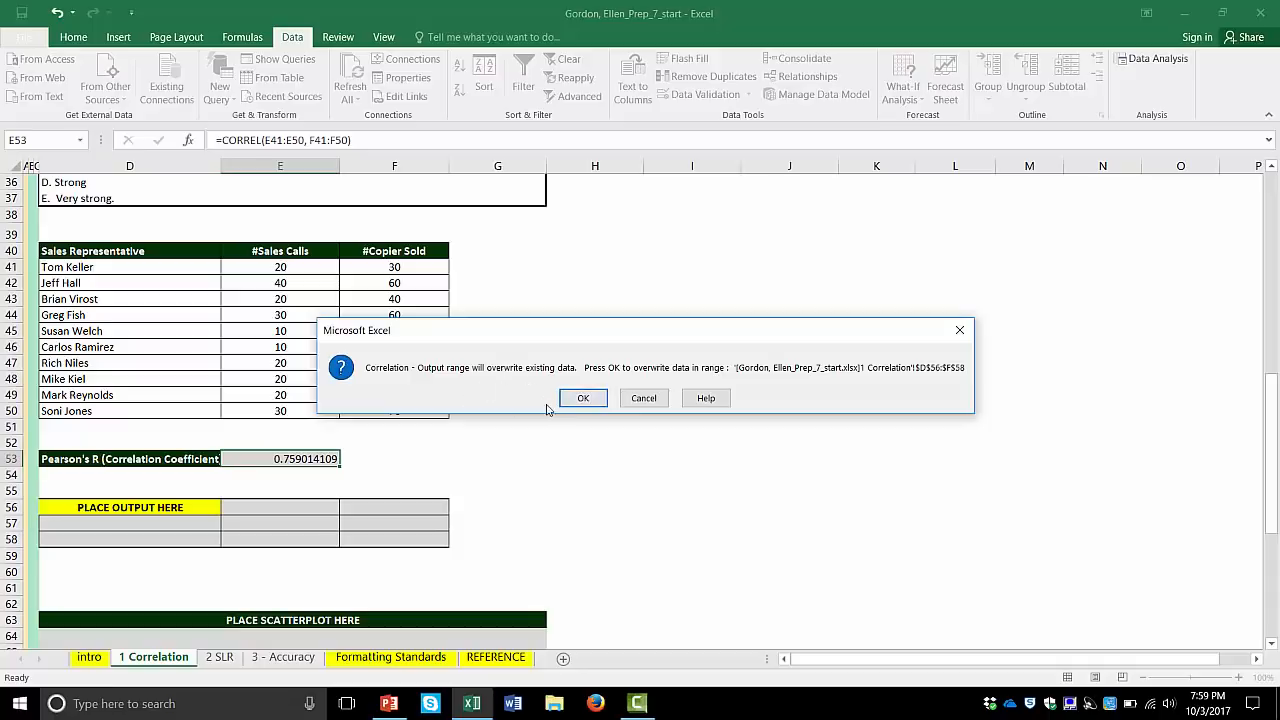
left_click(580, 398)
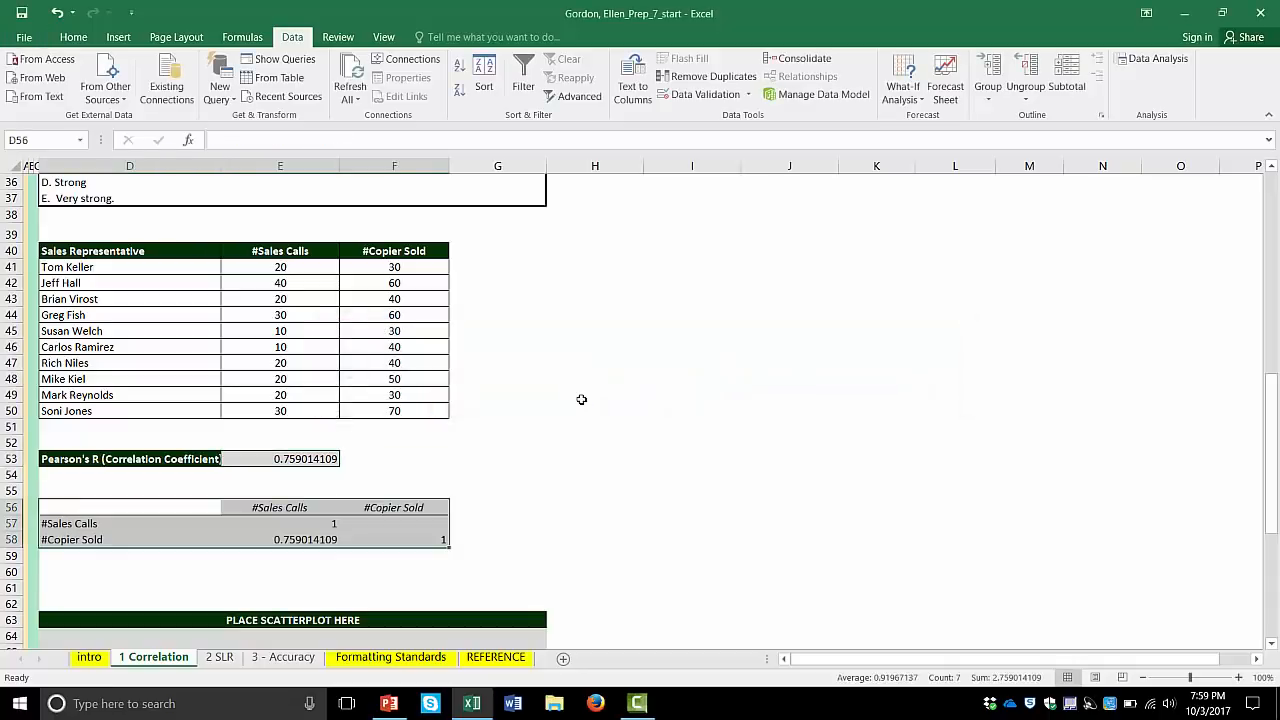
- Compare the coefficient in the correlation output table with the CORREL result in E53, and review the multiple-choice questions
left_click(581, 399)
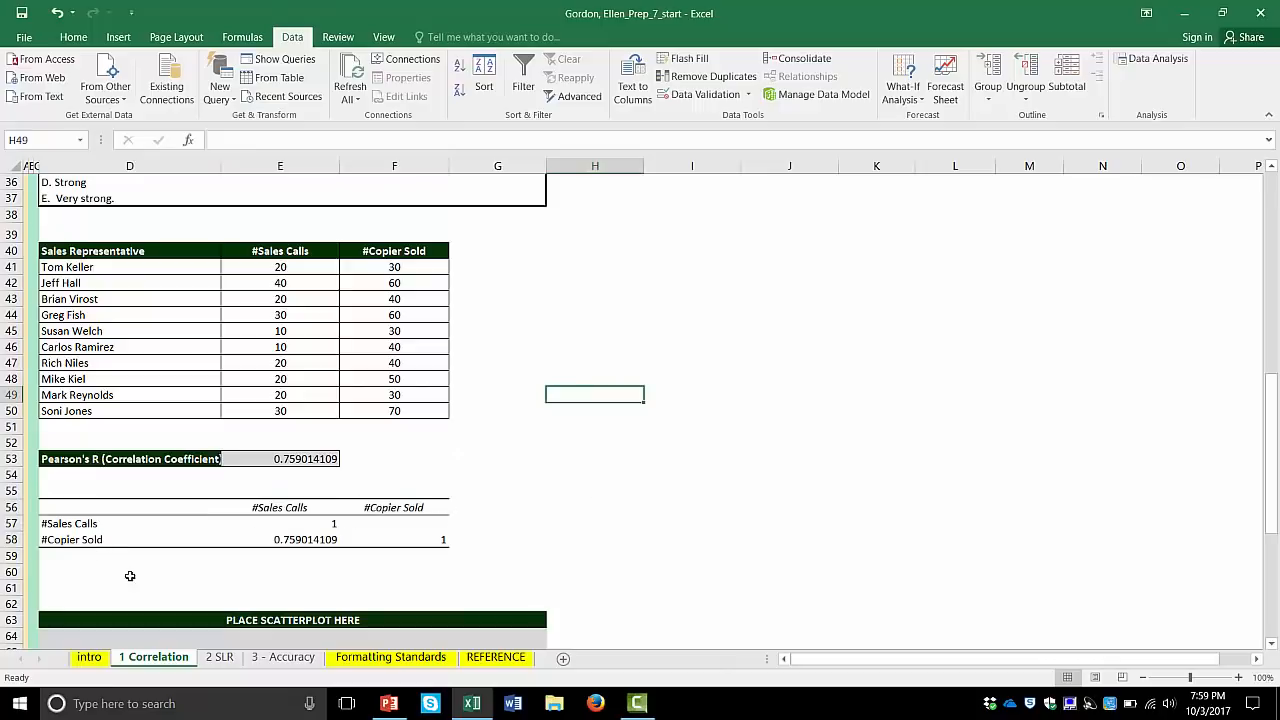
left_click(287, 542)
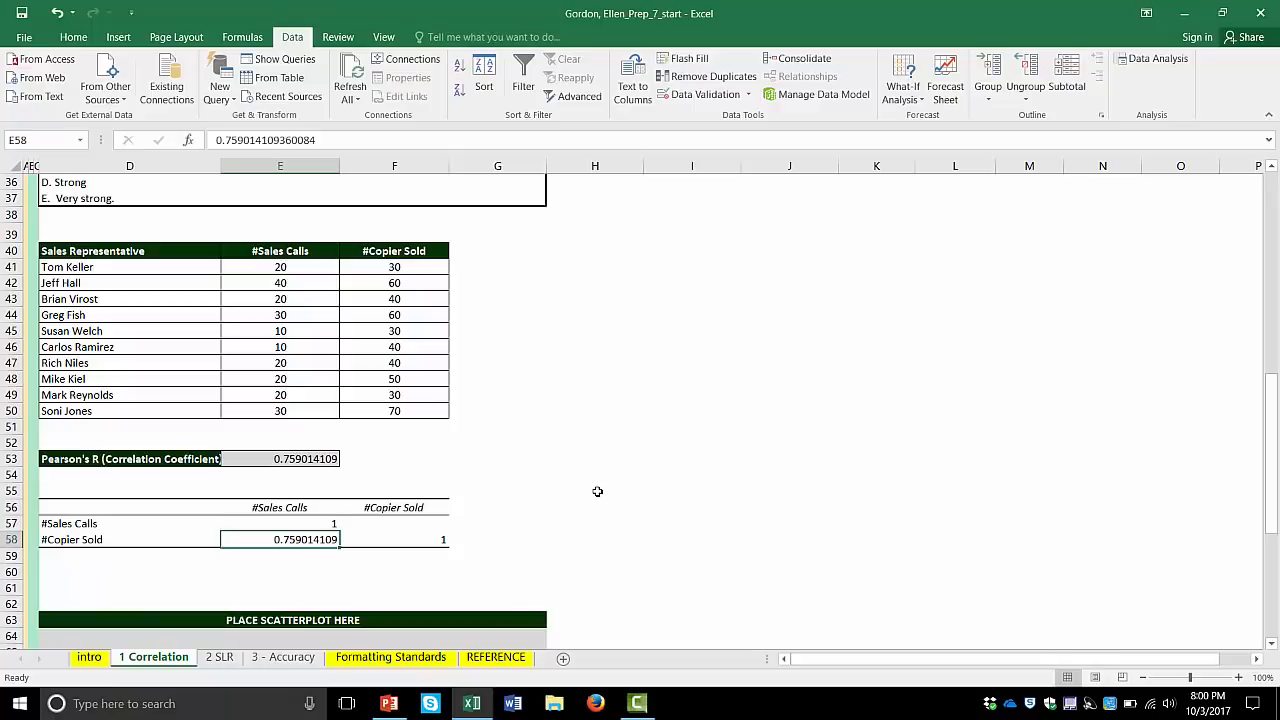
left_click(301, 460)
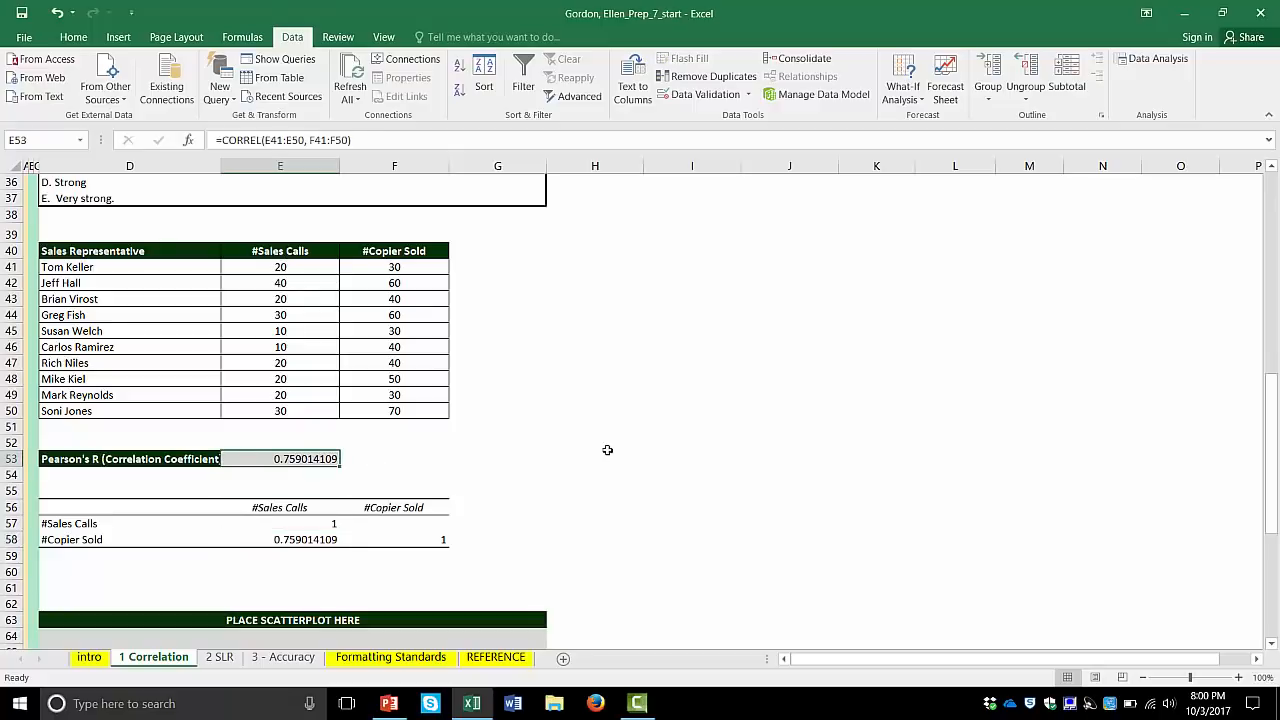
scroll(607, 450, "up", 9)
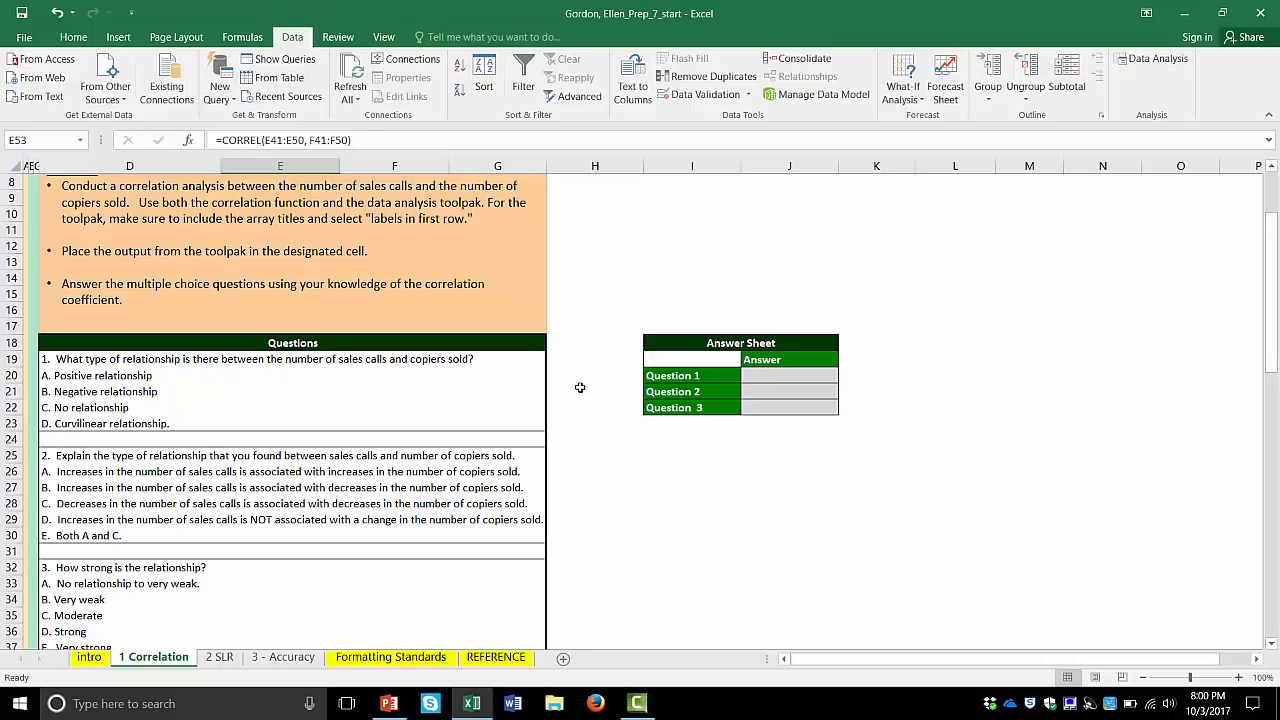
scroll(580, 387, "down", 2)
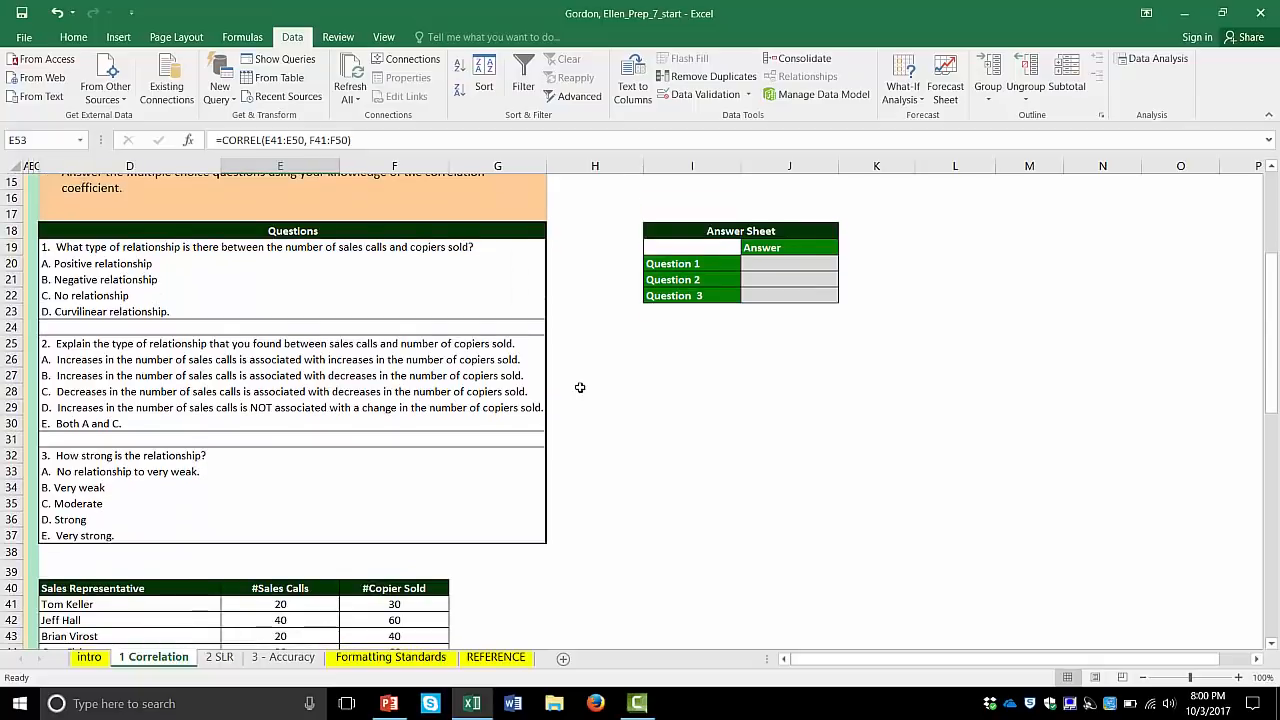
scroll(580, 387, "down", 7)
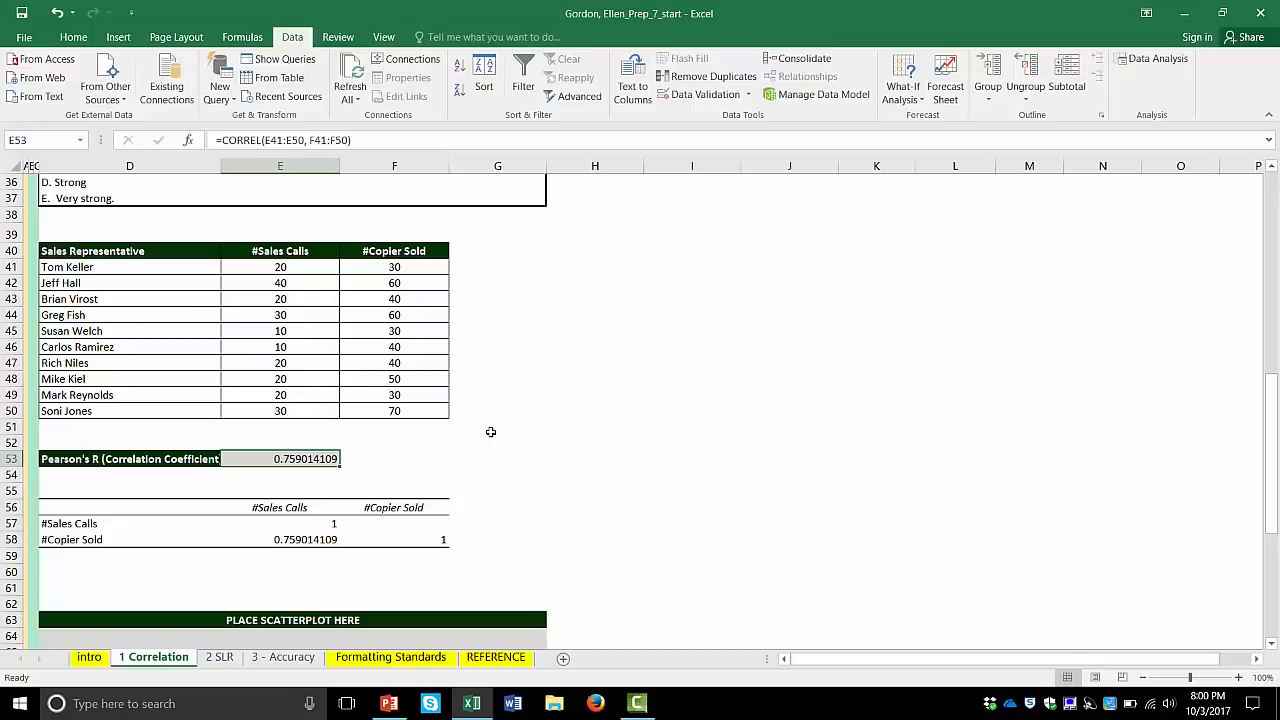
- Enter A as the answer to Question 1 in the answer sheet
scroll(490, 431, "up", 10)
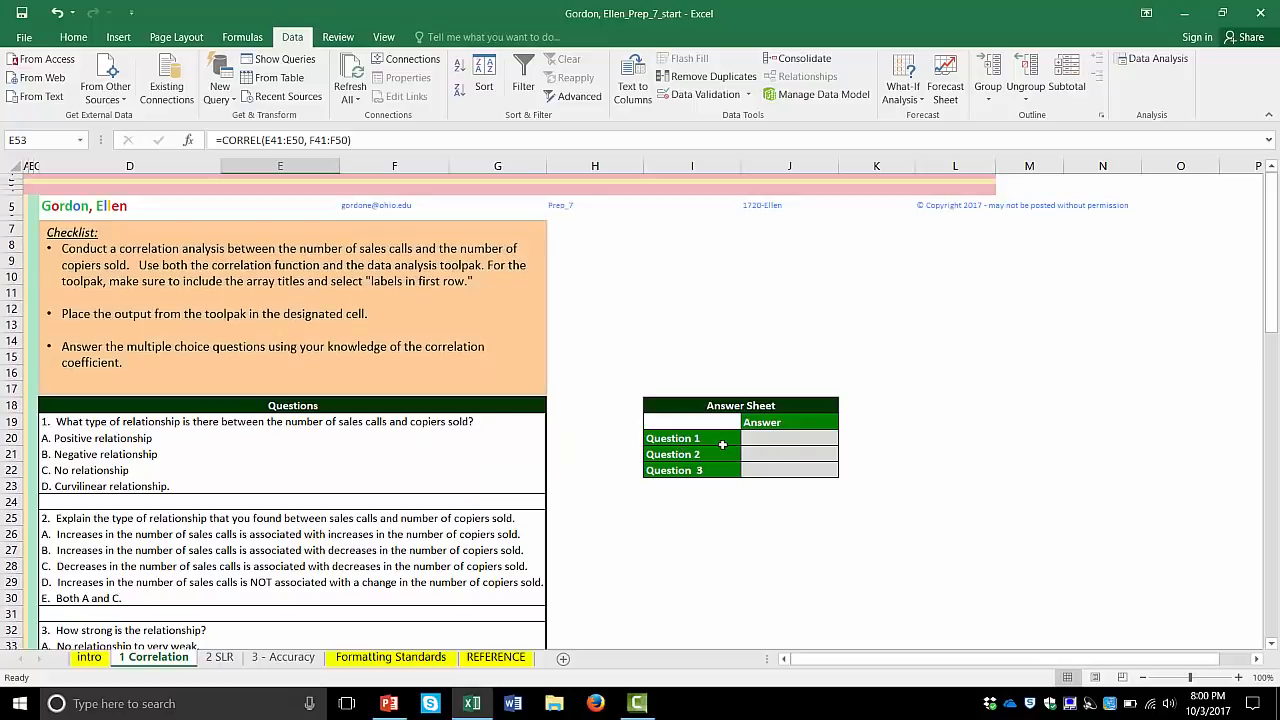
left_click(763, 440)
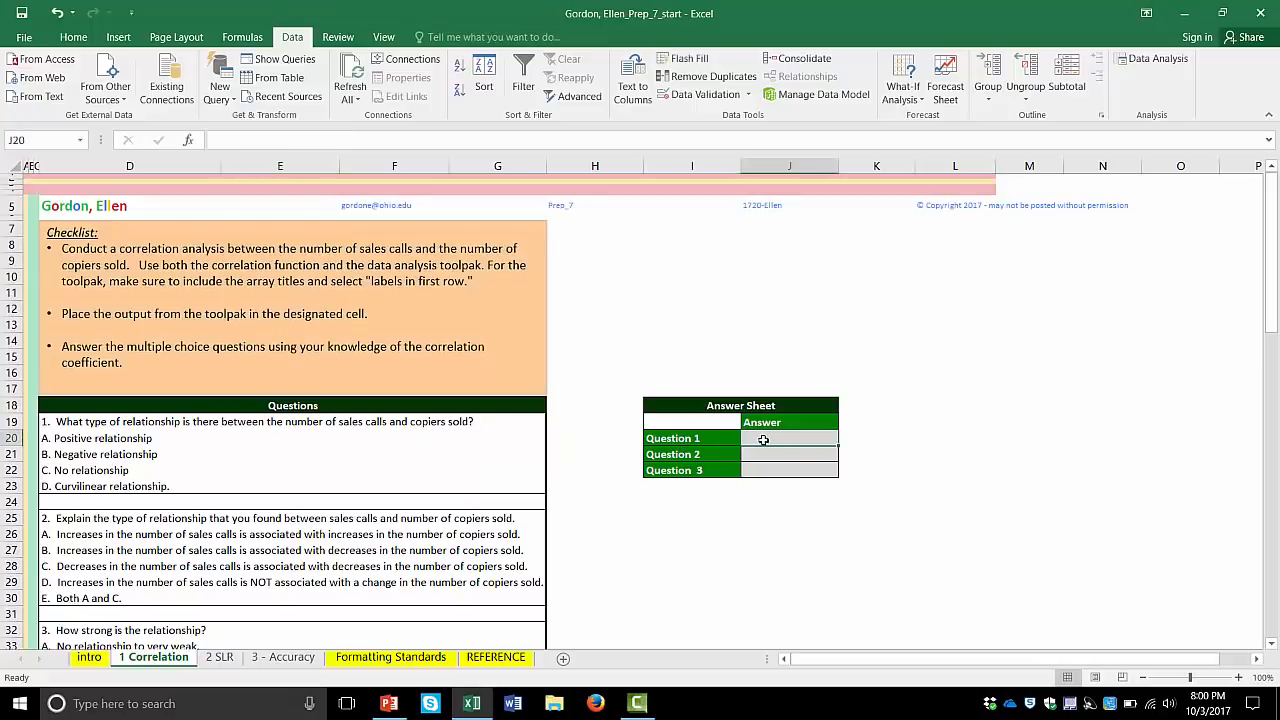
type("A")
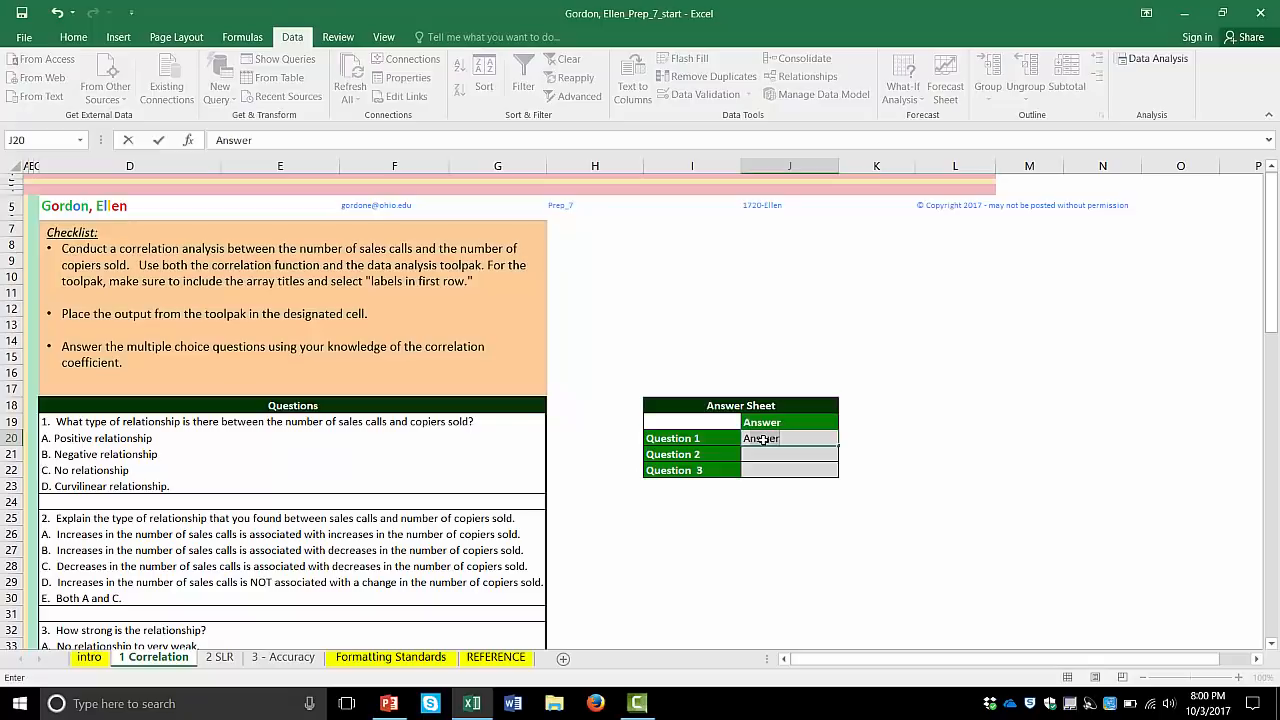
key("Delete")
key("Return")
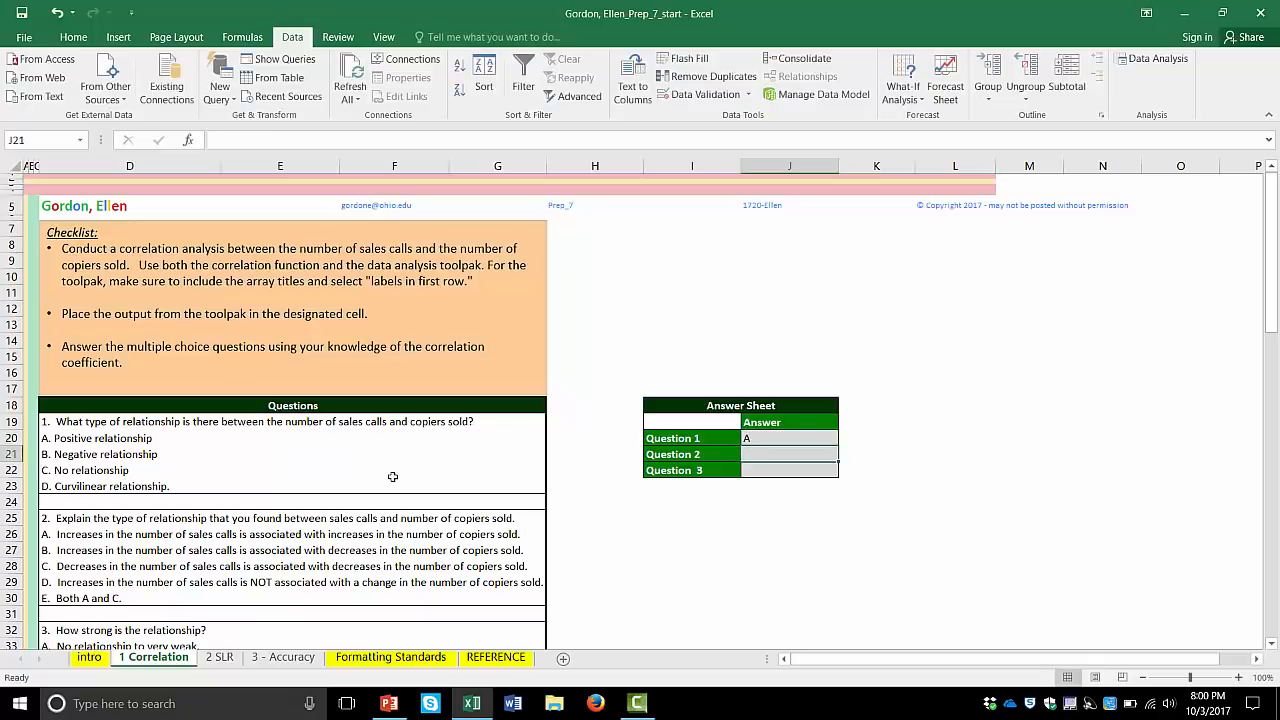
- Read the second question's options and enter E as the answer to Question 2 in the answer sheet
scroll(393, 477, "down", 1)
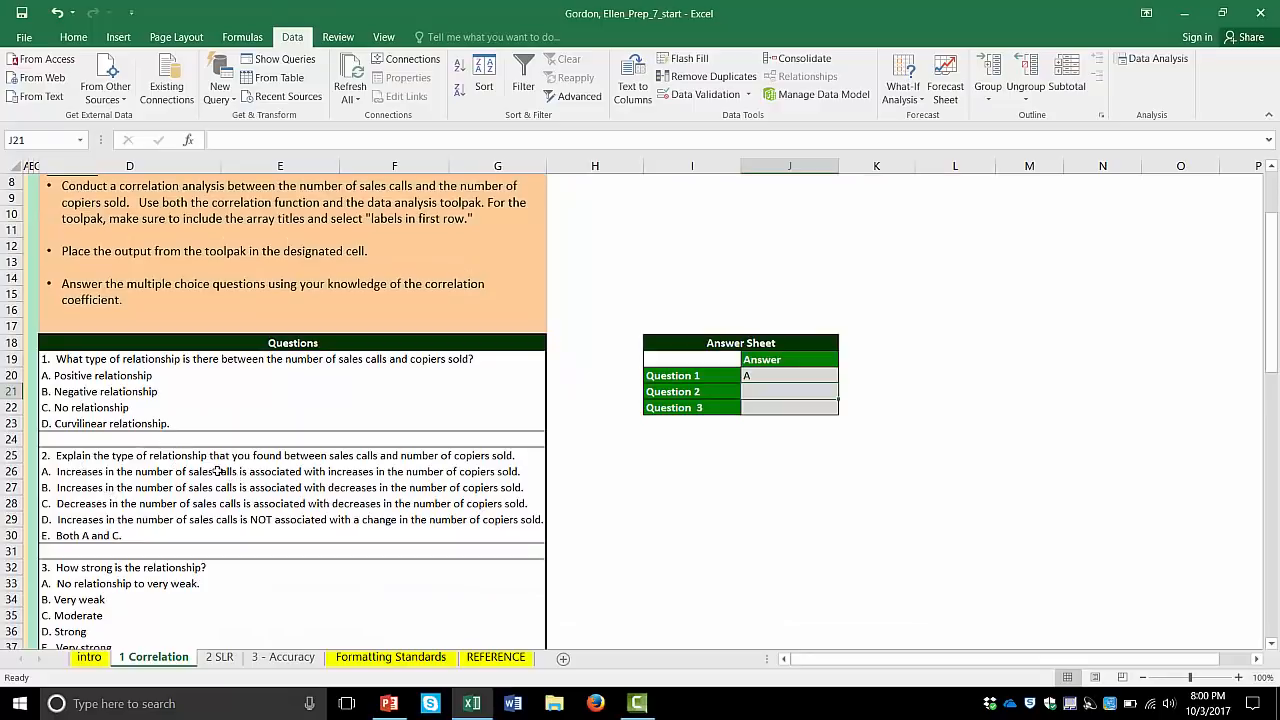
scroll(217, 471, "down", 2)
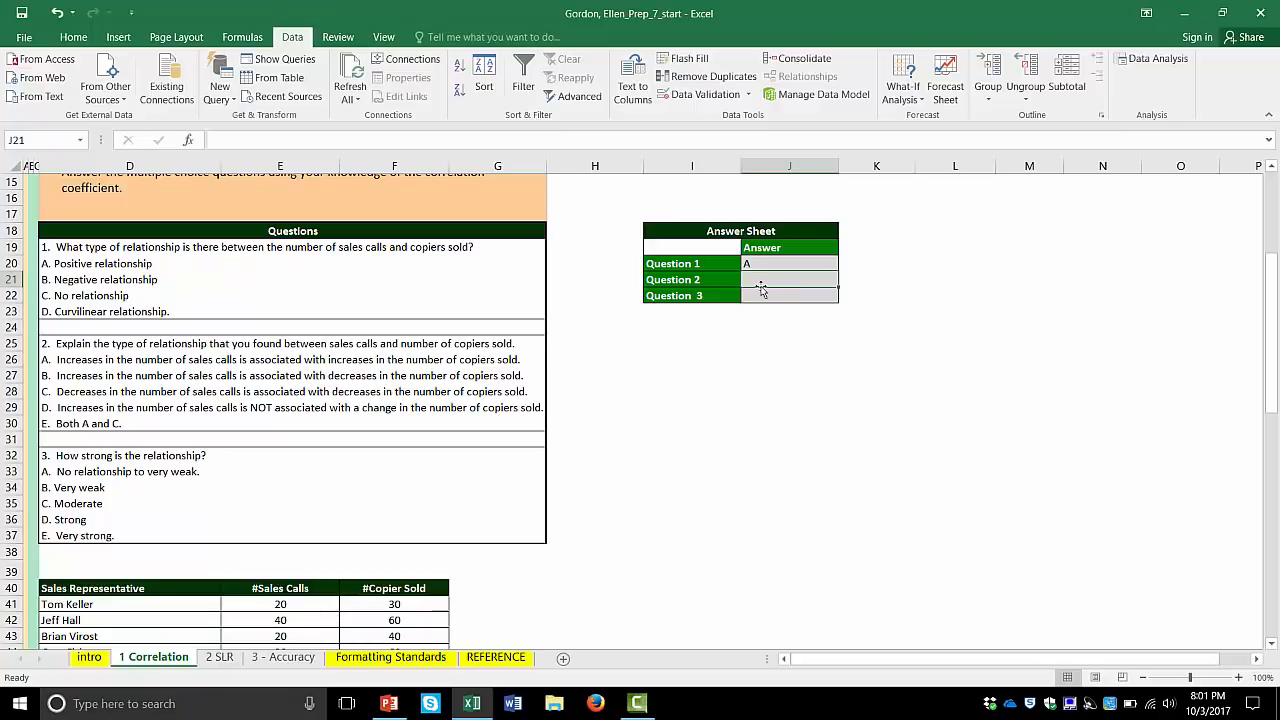
type("E")
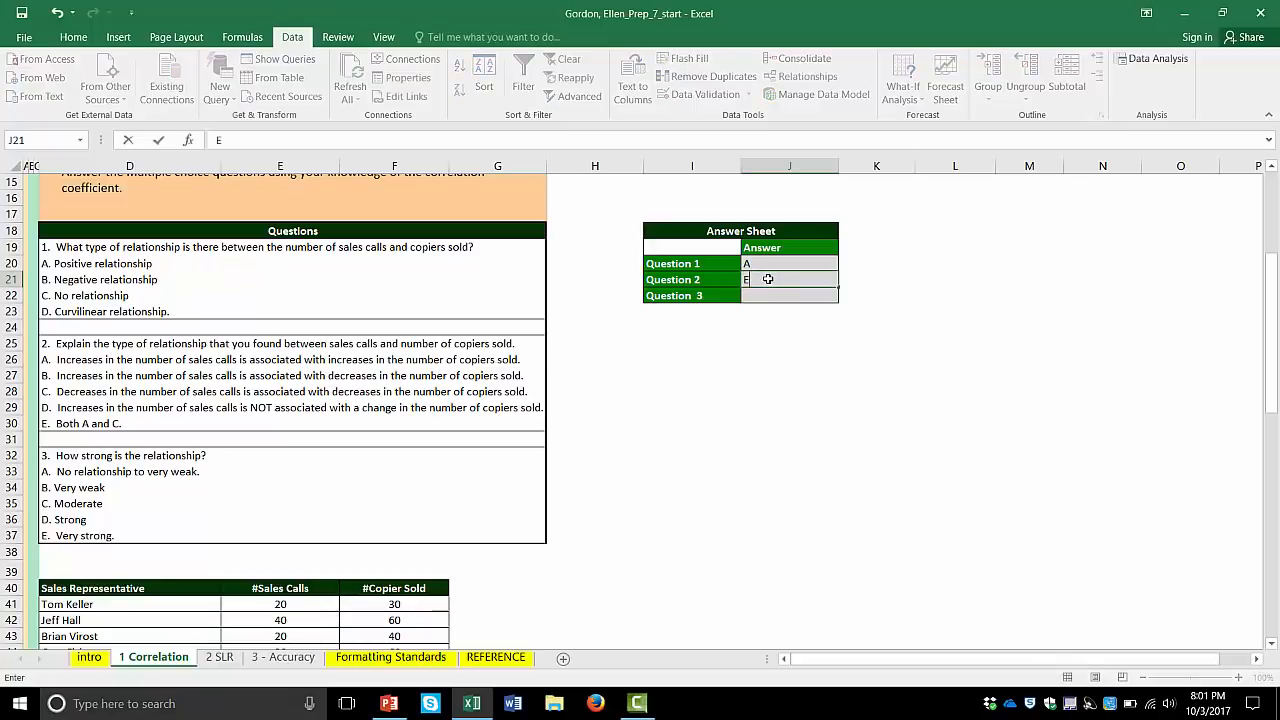
left_click(671, 356)
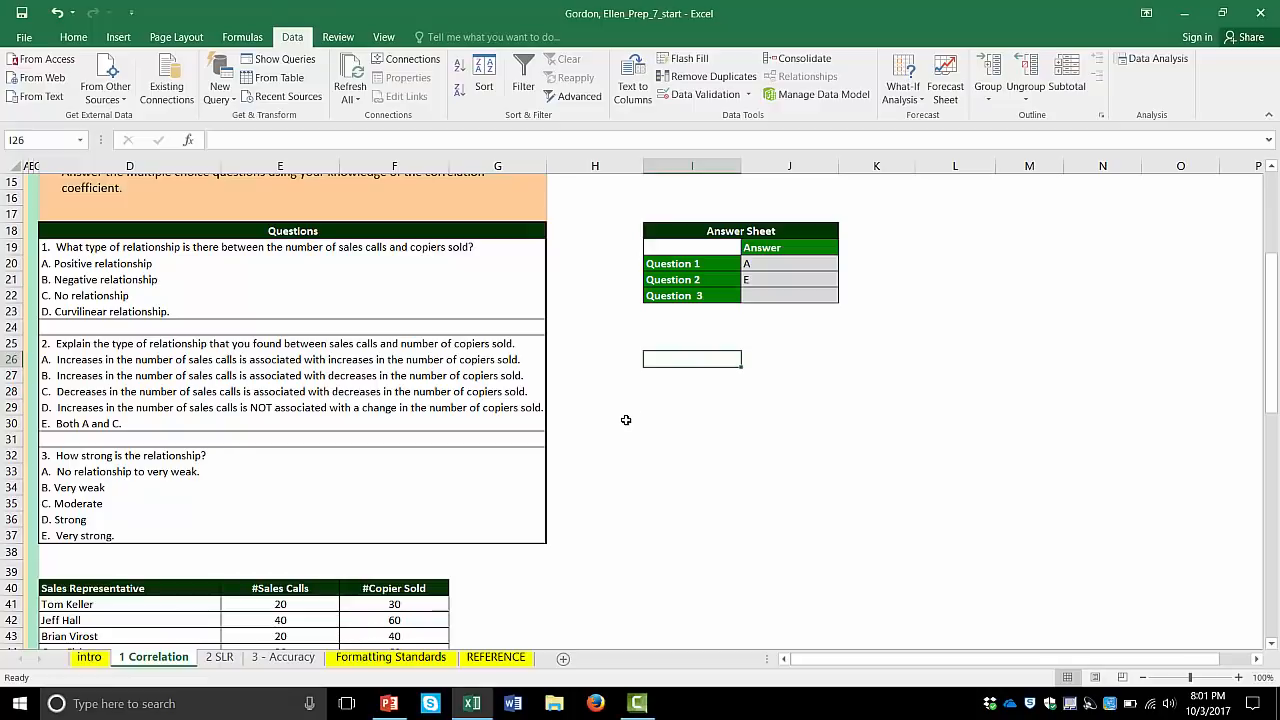
- Check the Strength of Relationship slide in PowerPoint, return to Excel and enter D as the answer to Question 3
left_click(389, 704)
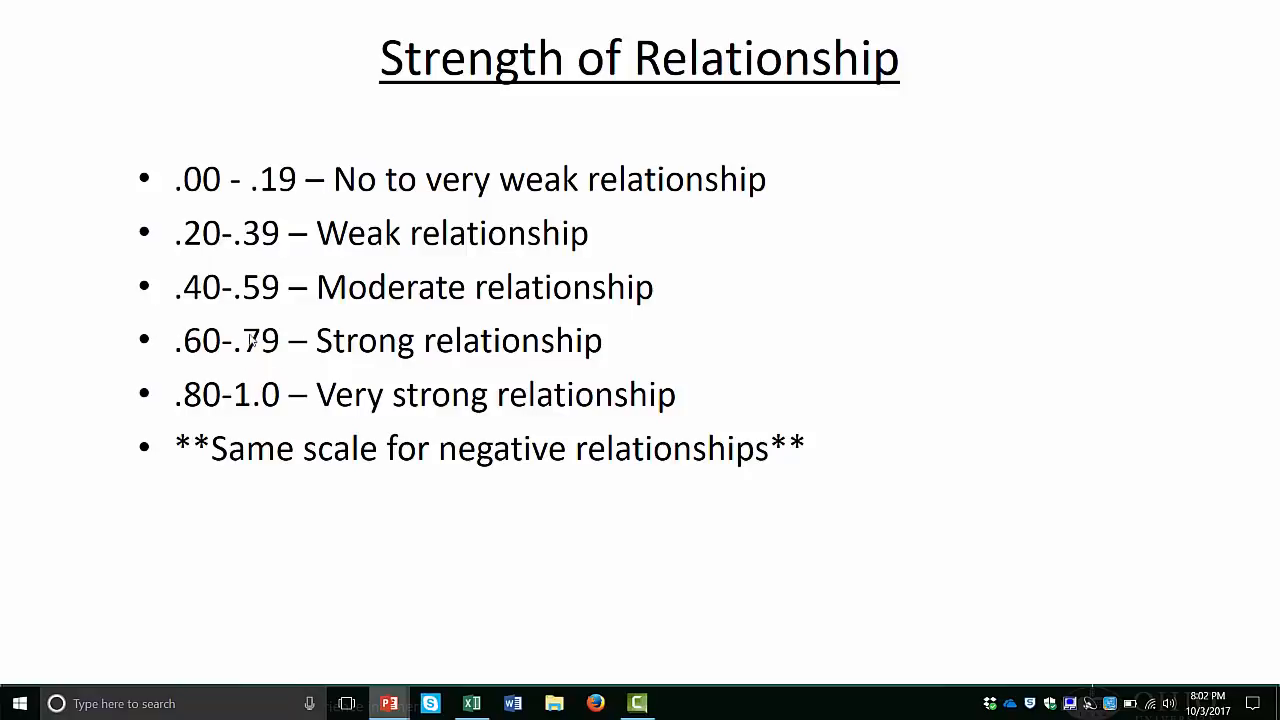
left_click(471, 704)
left_click(759, 295)
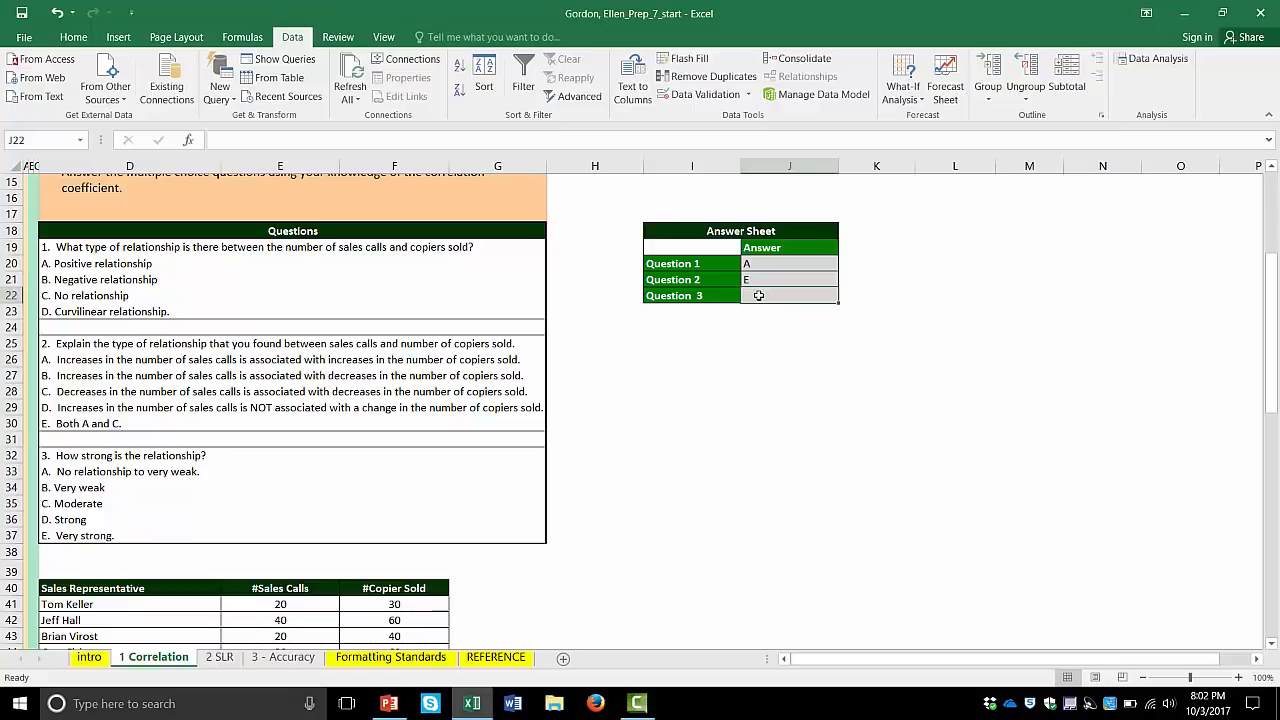
type("D")
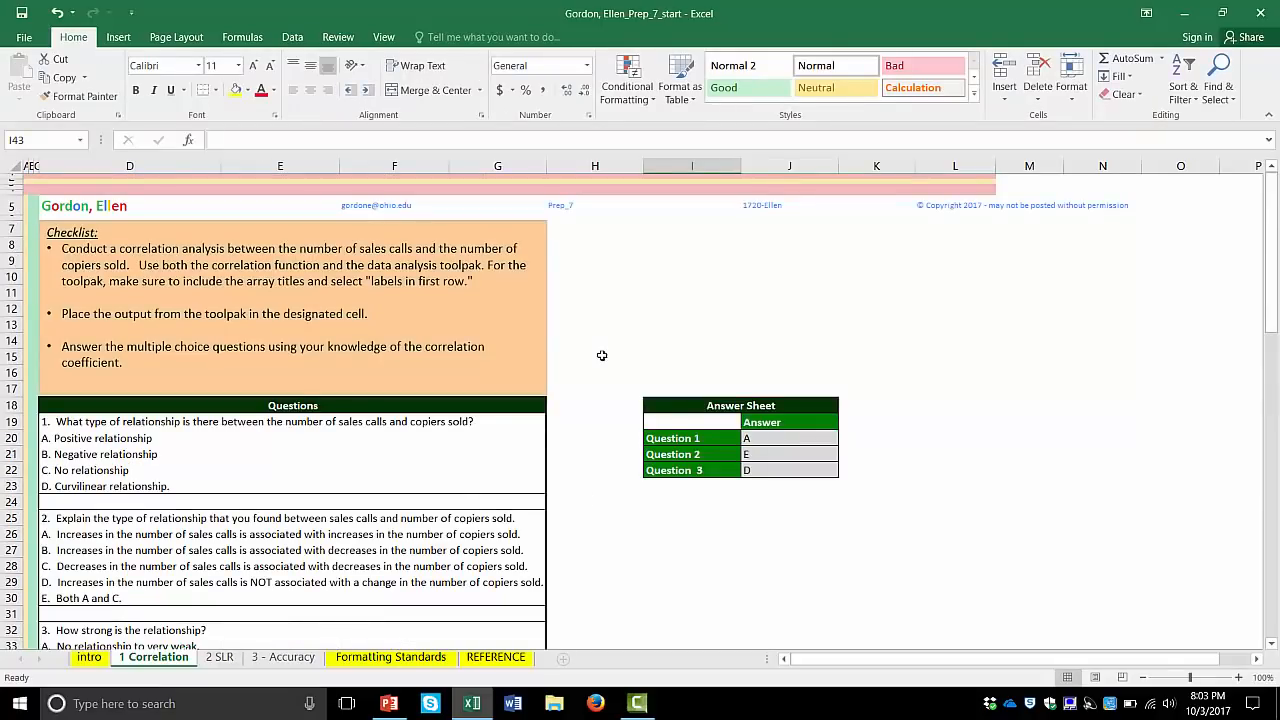
- Insert a markers-only scatter chart from the #Sales Calls and #Copier Sold data in E40:F50, headers included
scroll(602, 355, "down", 10)
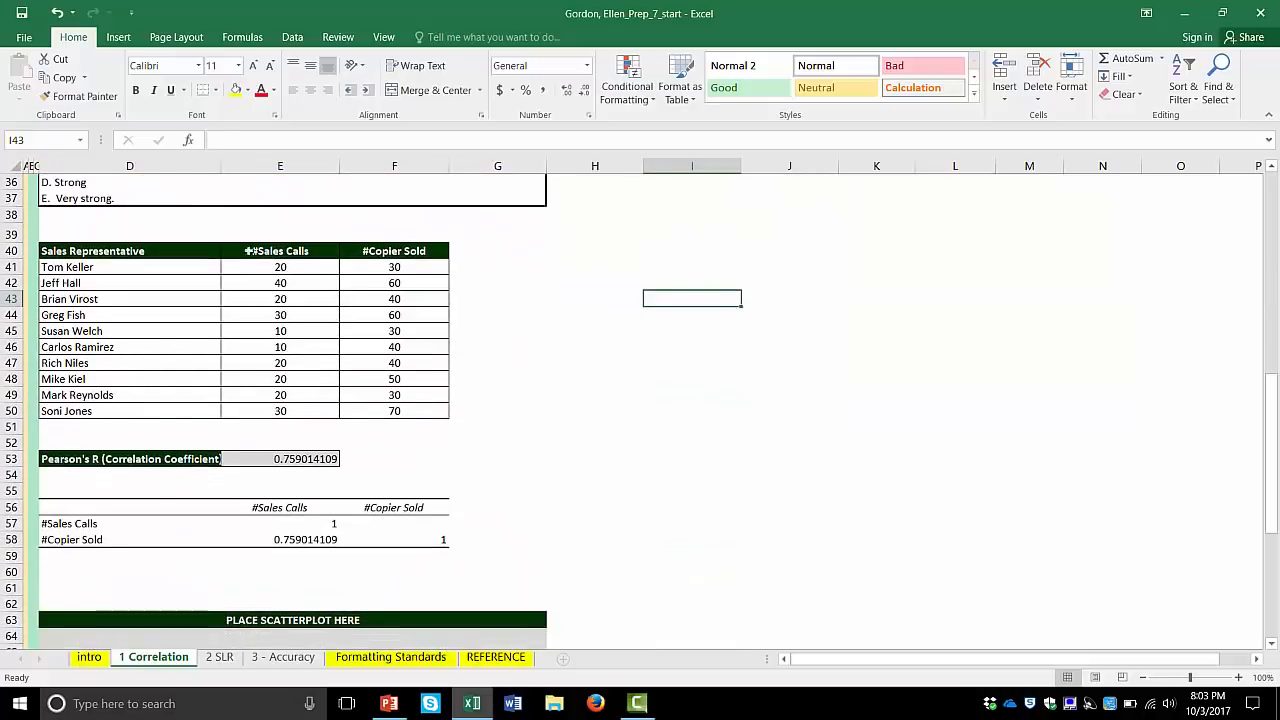
left_click_drag(302, 251, 394, 412)
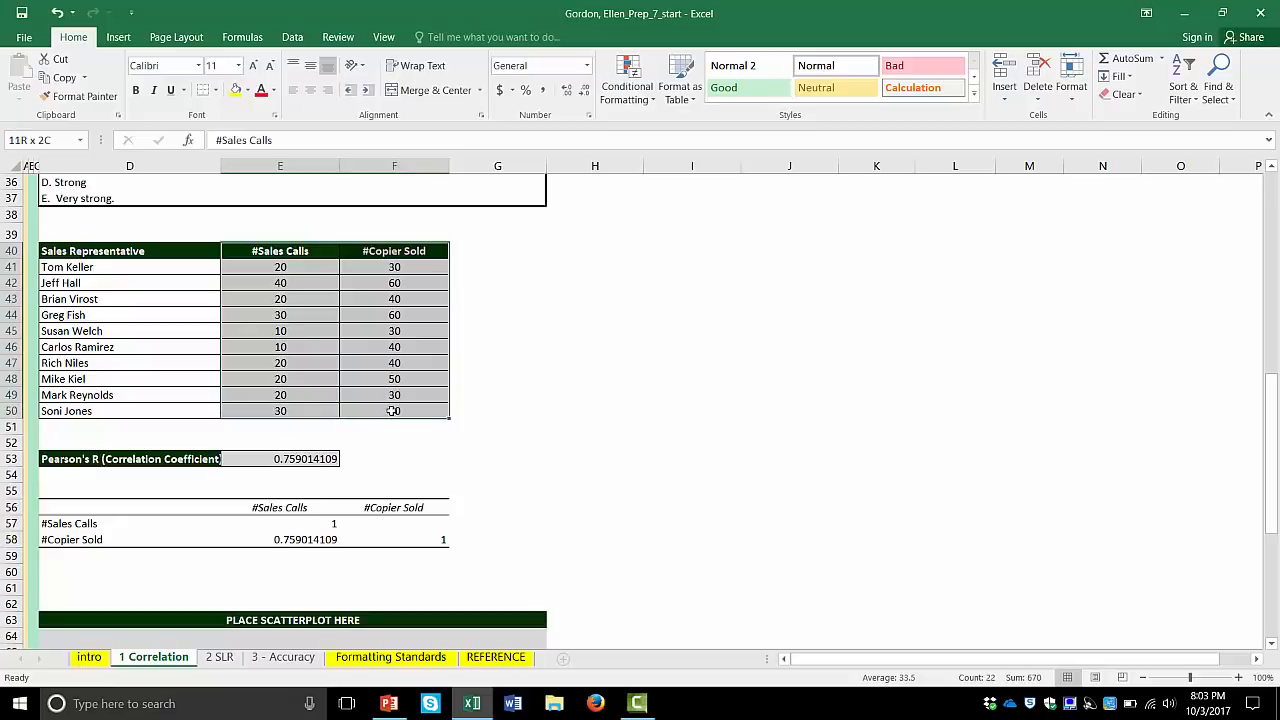
left_click(117, 38)
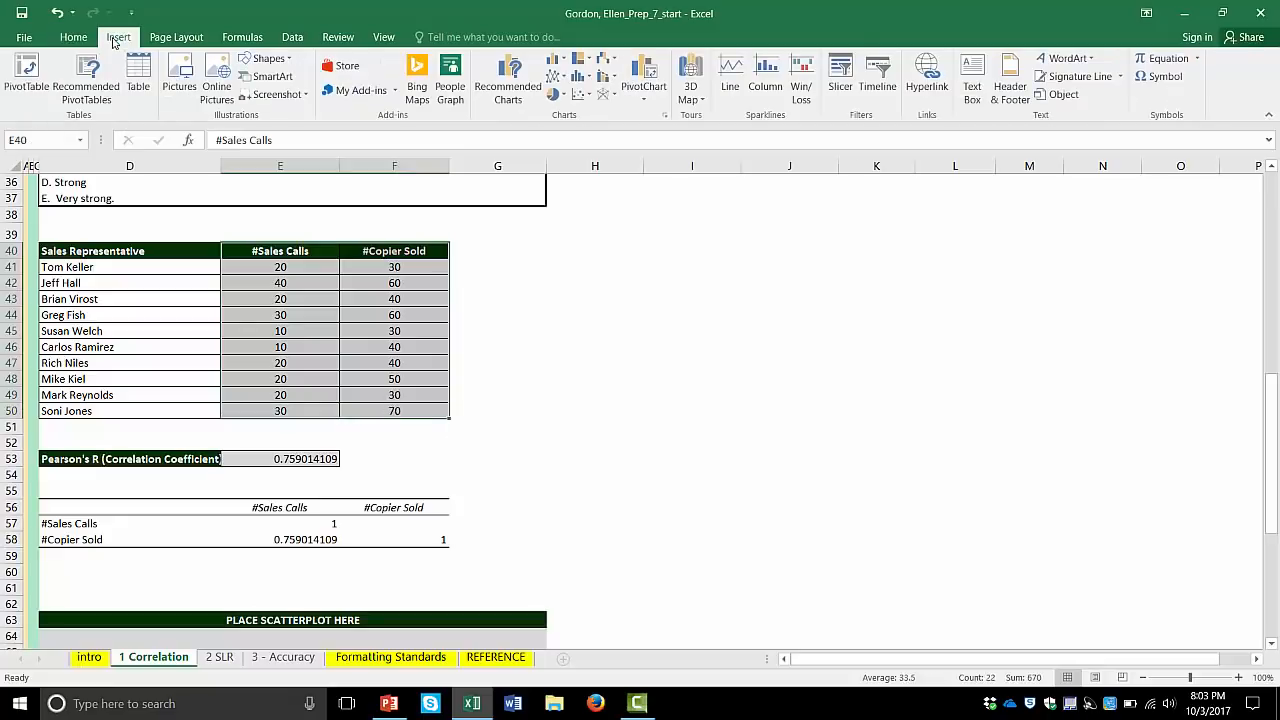
left_click(584, 95)
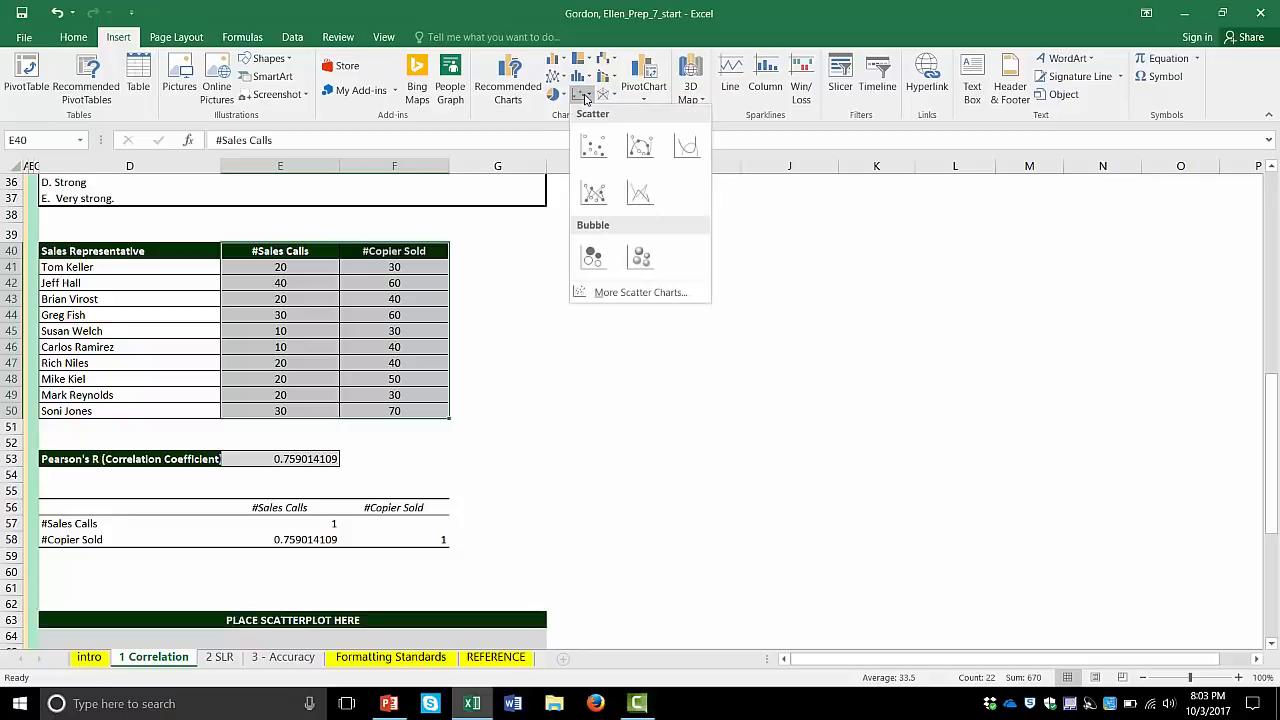
left_click(593, 146)
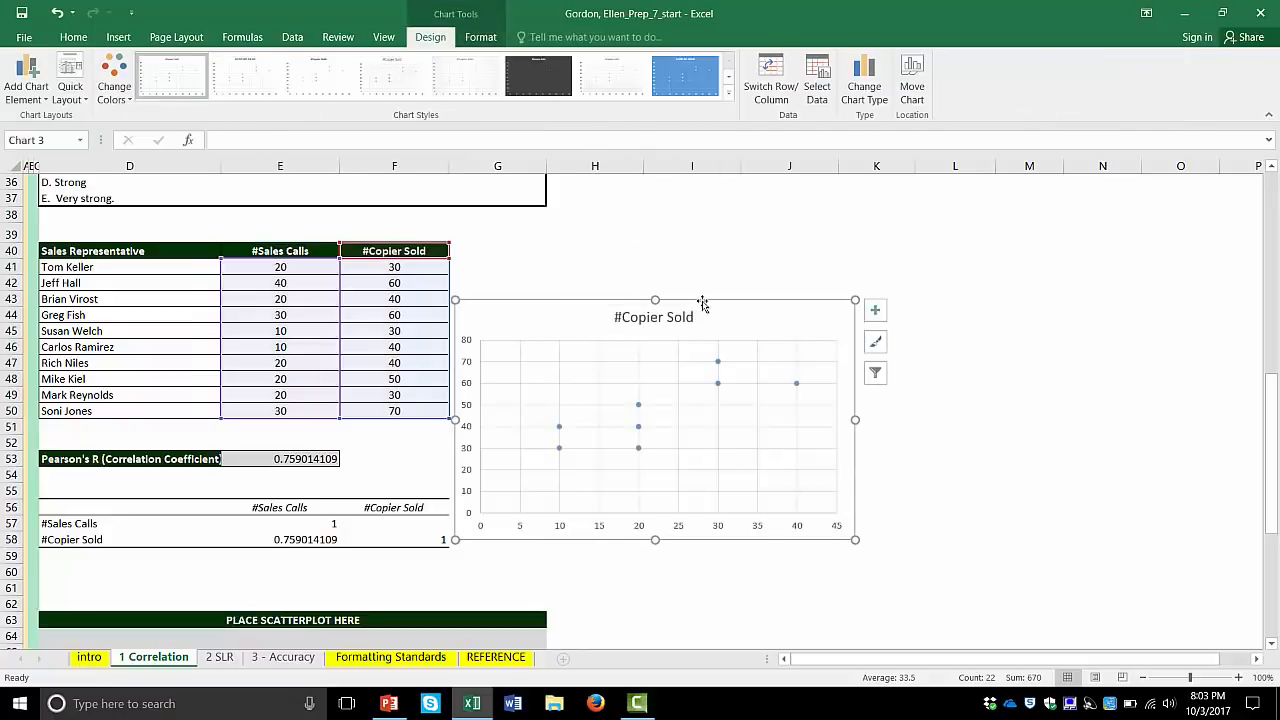
- Move the scatter chart into the grey area under the PLACE SCATTERPLOT HERE heading
left_click_drag(703, 300, 744, 342)
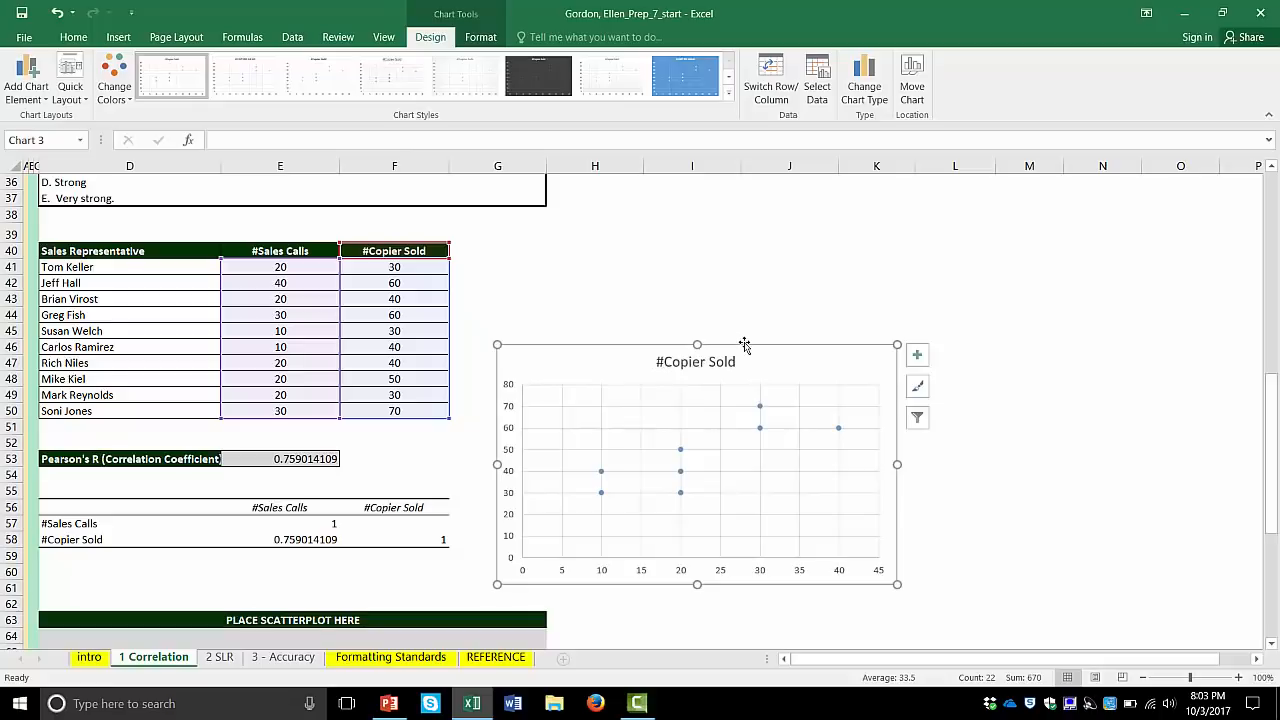
scroll(744, 345, "down", 3)
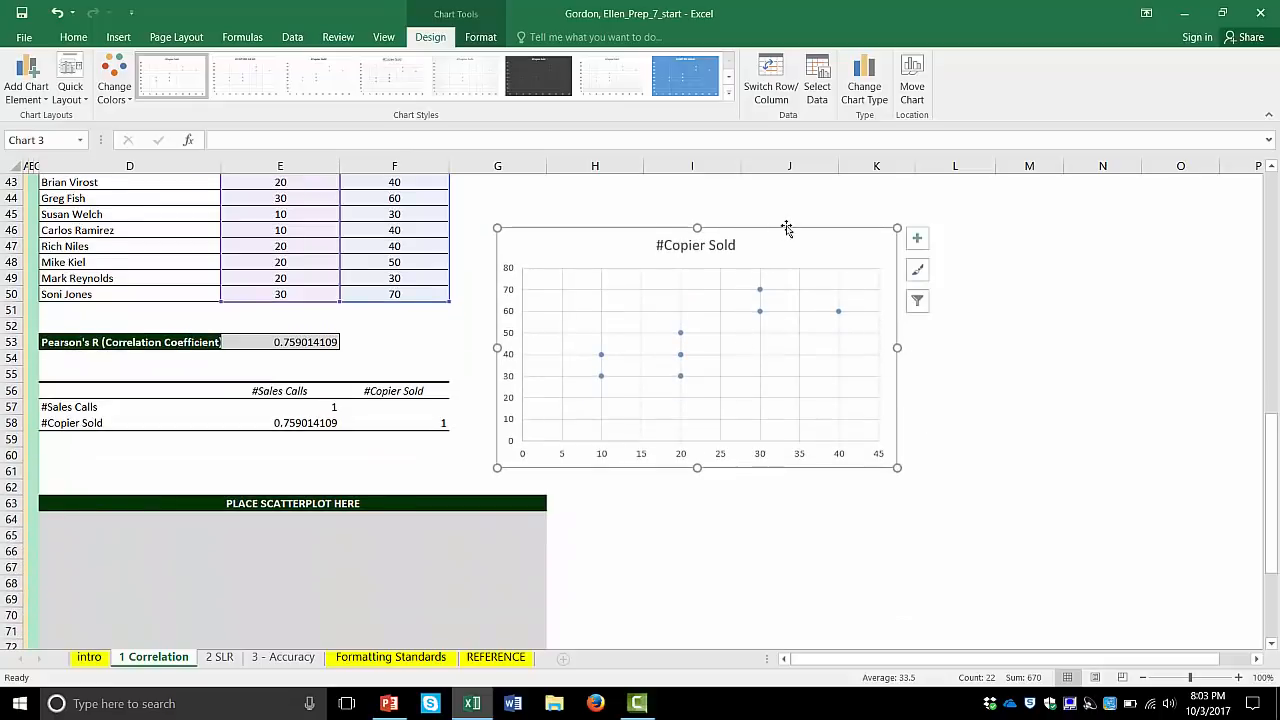
left_click_drag(787, 229, 377, 533)
scroll(670, 490, "down", 4)
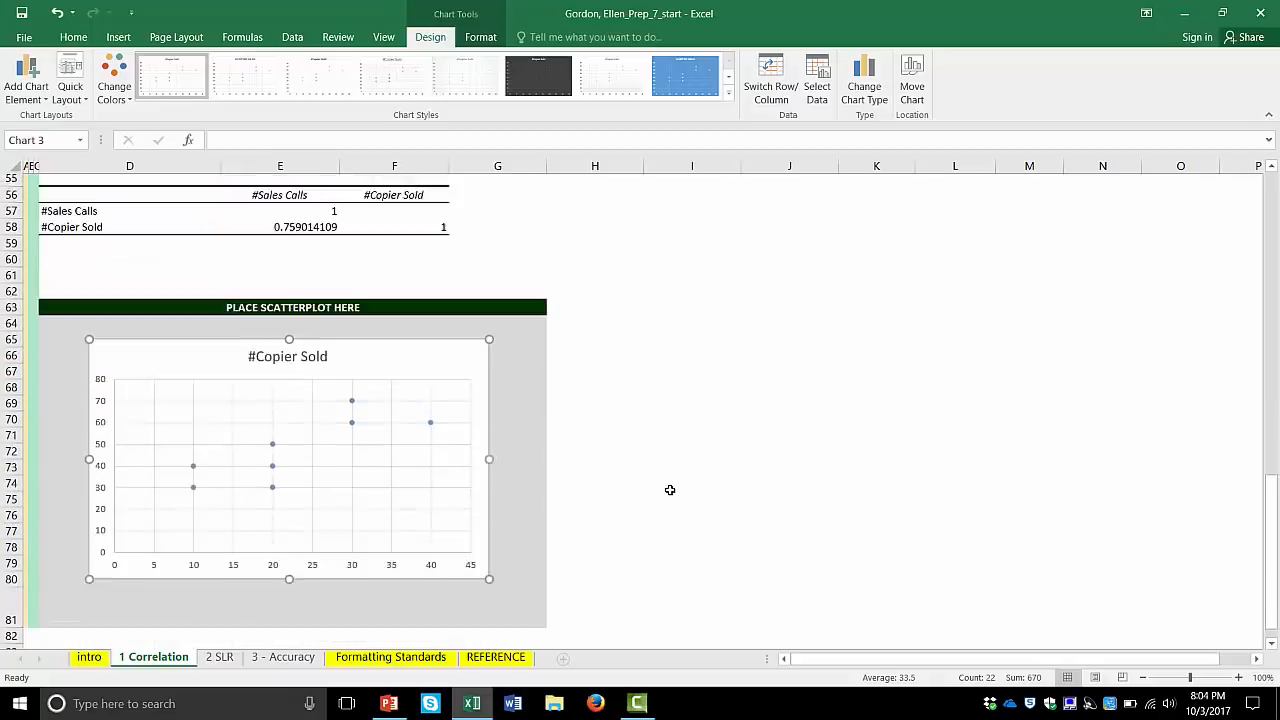
scroll(670, 490, "down", 3)
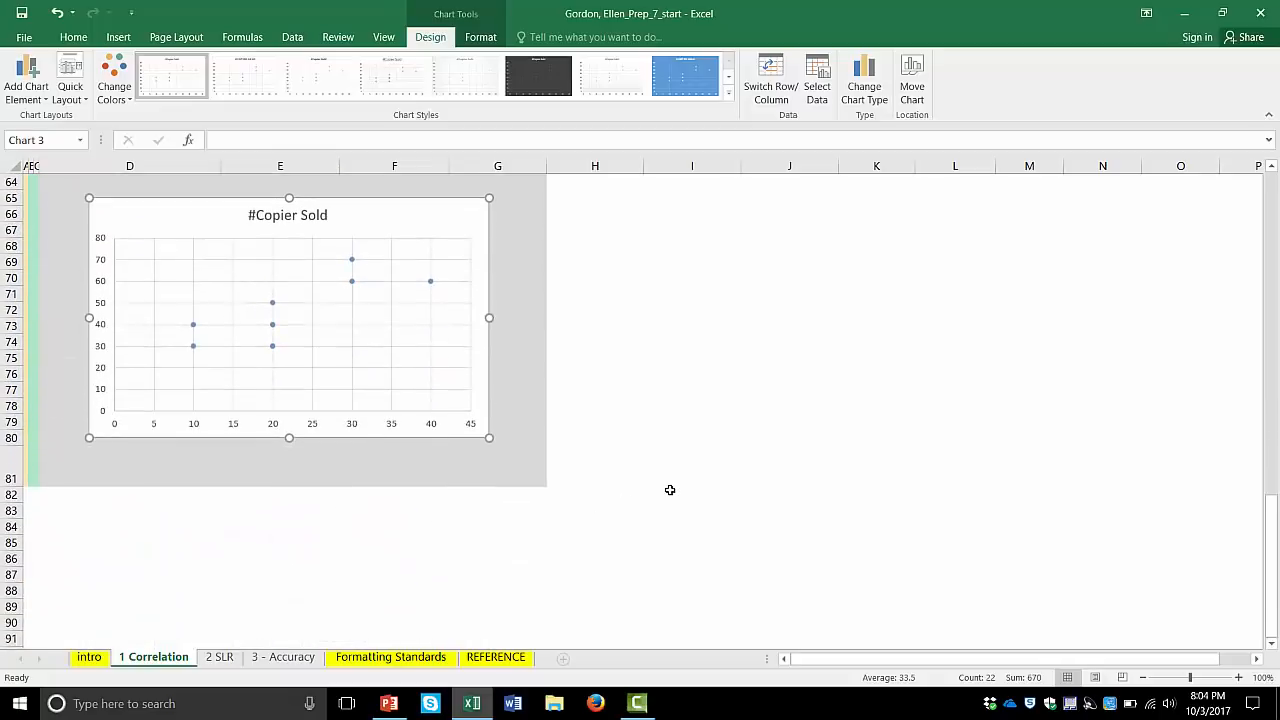
left_click_drag(406, 199, 398, 199)
double_click(391, 210)
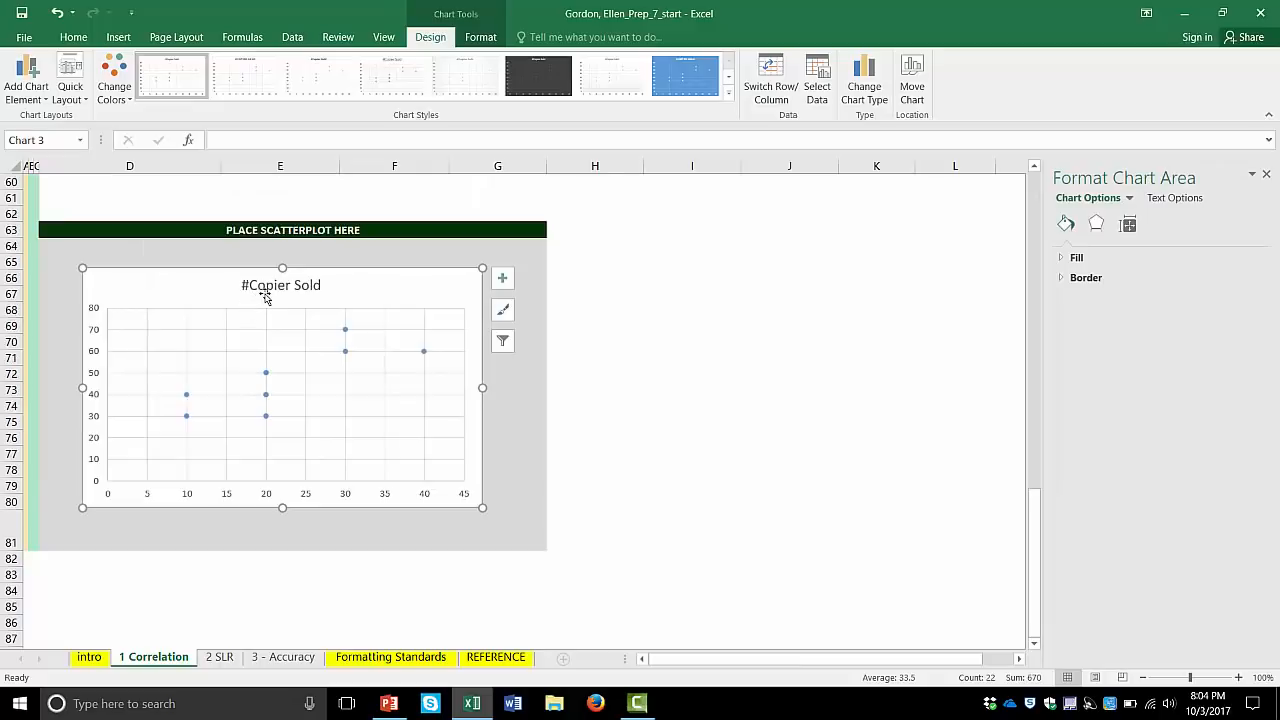
- Change the chart title to "Copiers Sold & Sales Calls"
left_click(277, 287)
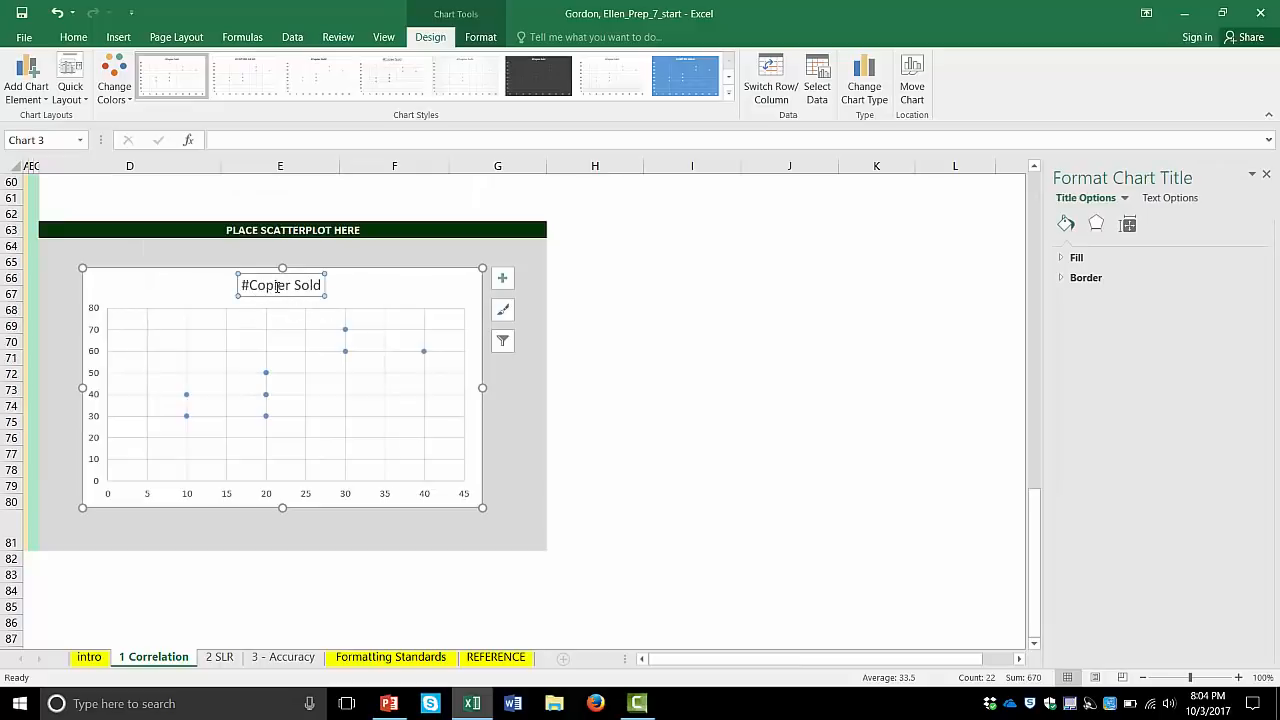
double_click(277, 287)
left_click(249, 285)
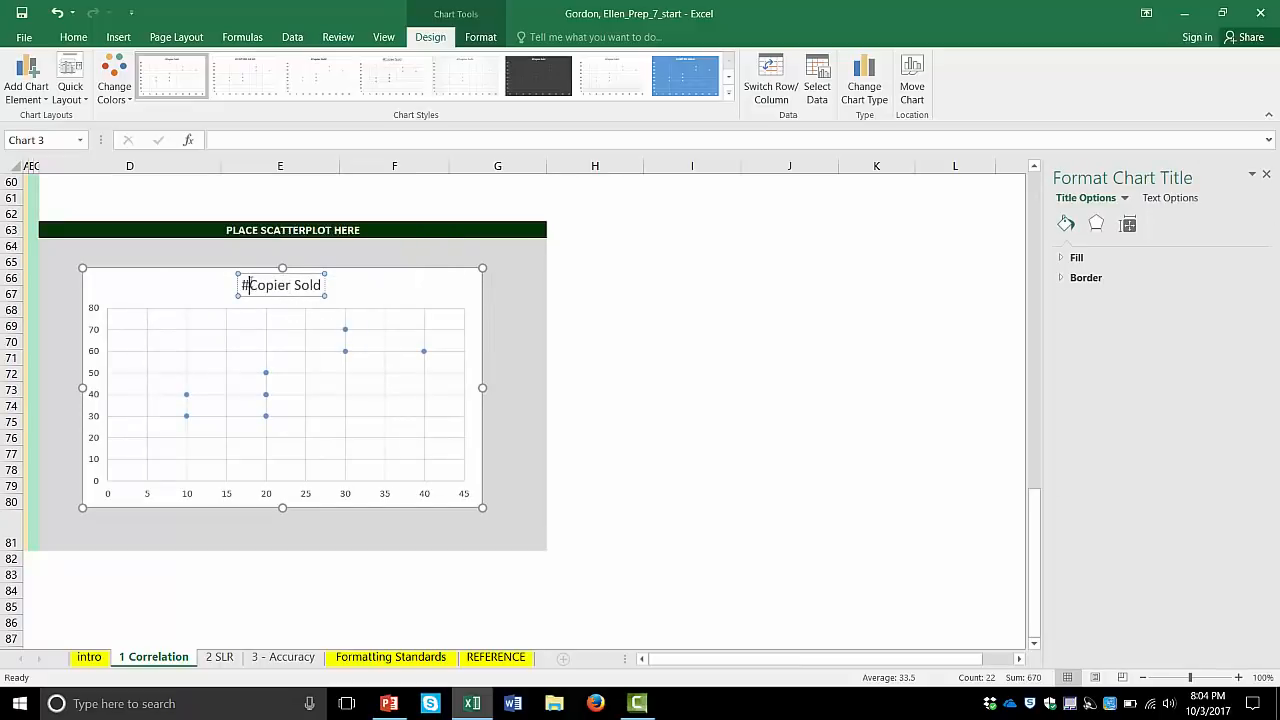
key("BackSpace")
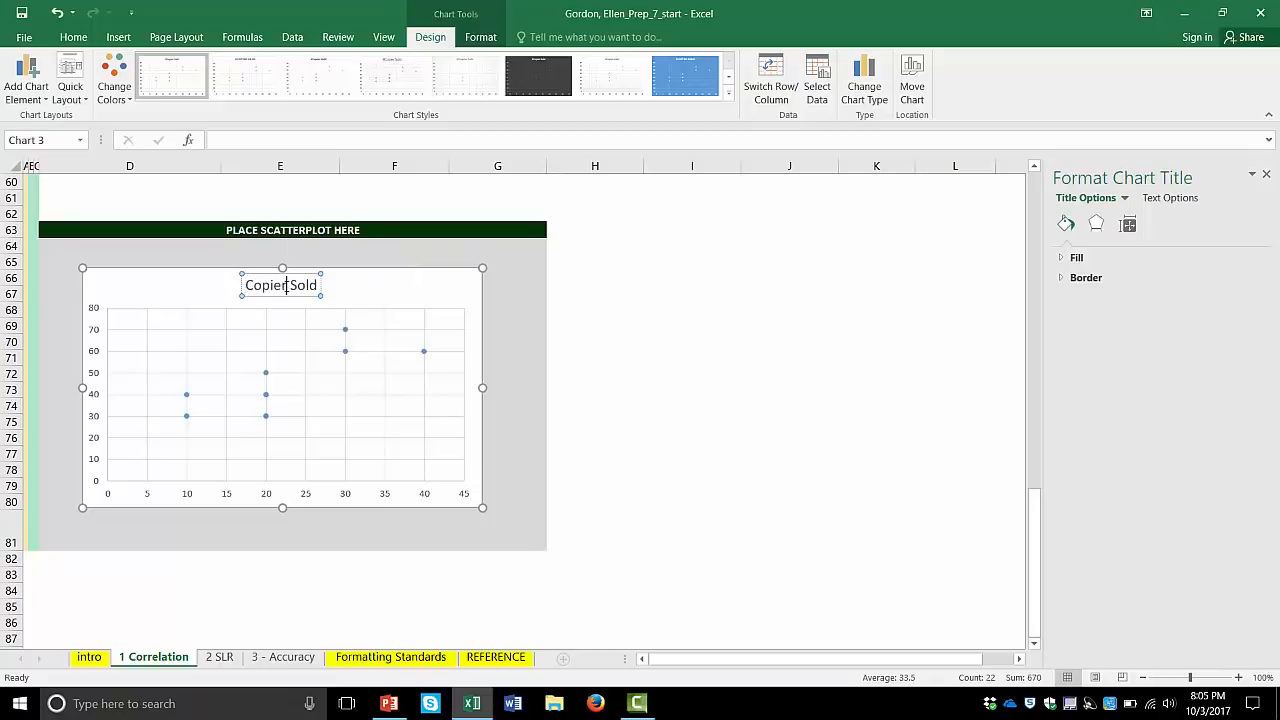
type("s")
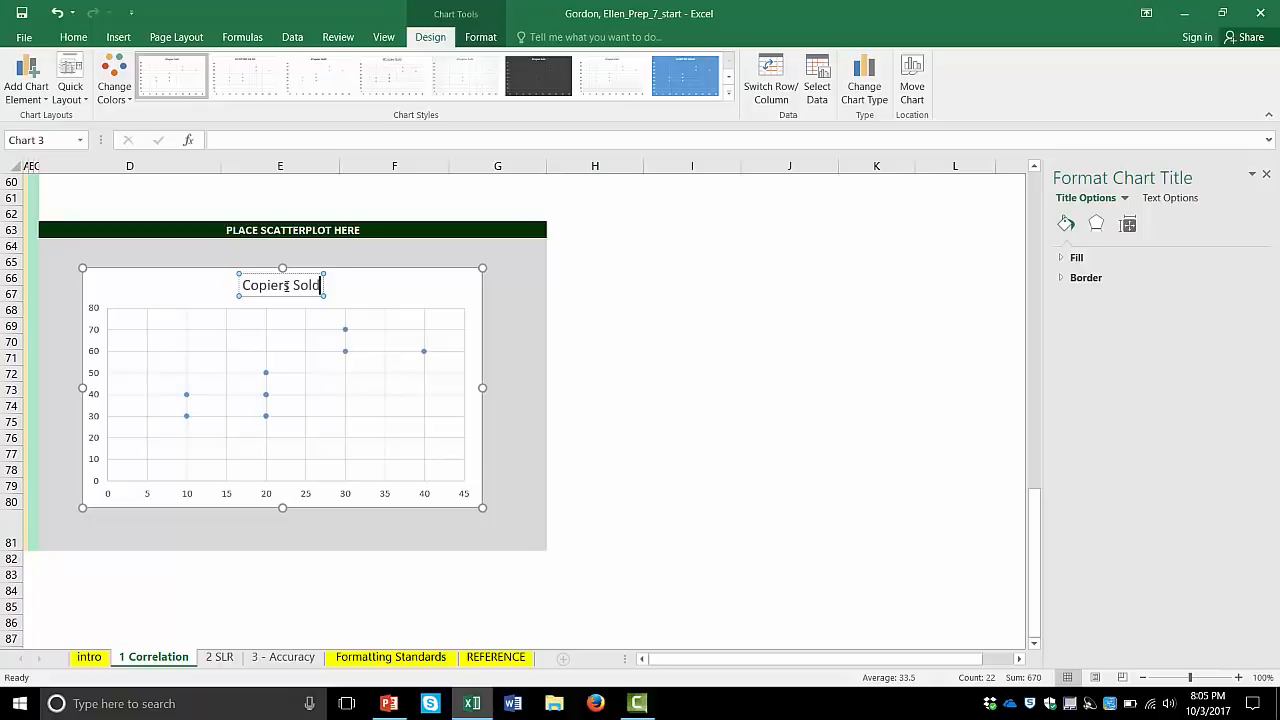
type(" Sold & Sales")
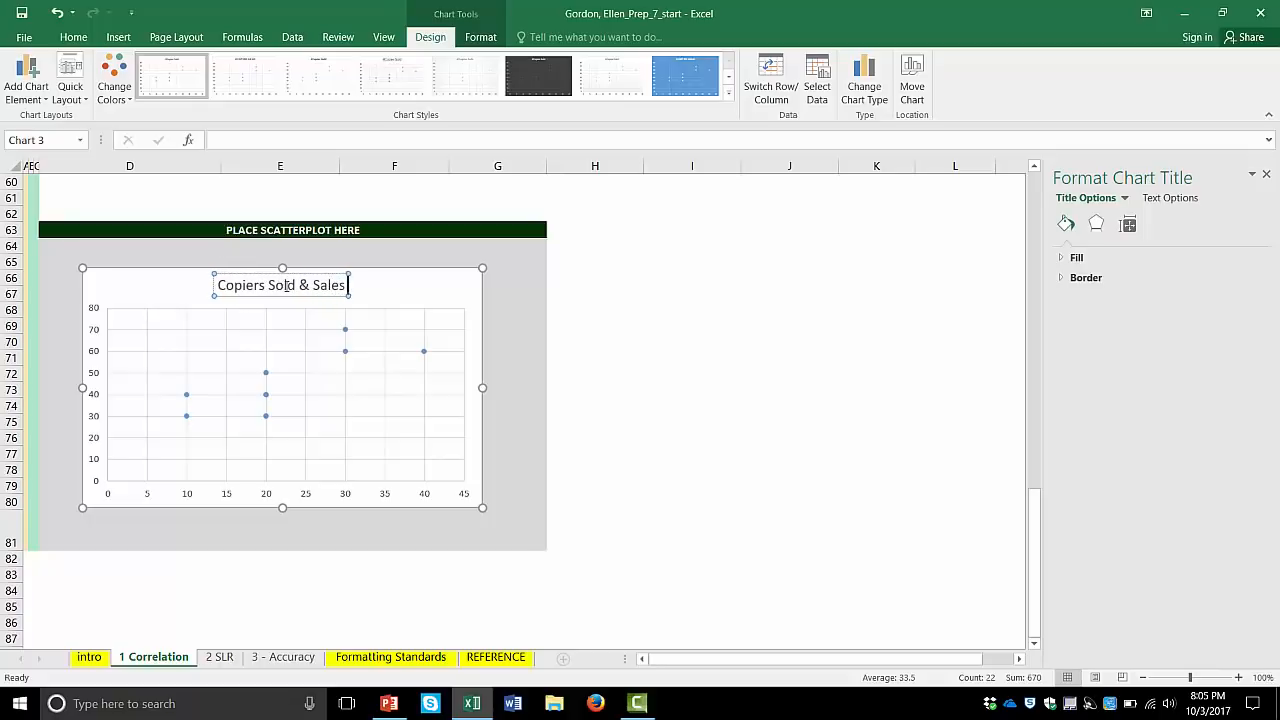
type(" Calls")
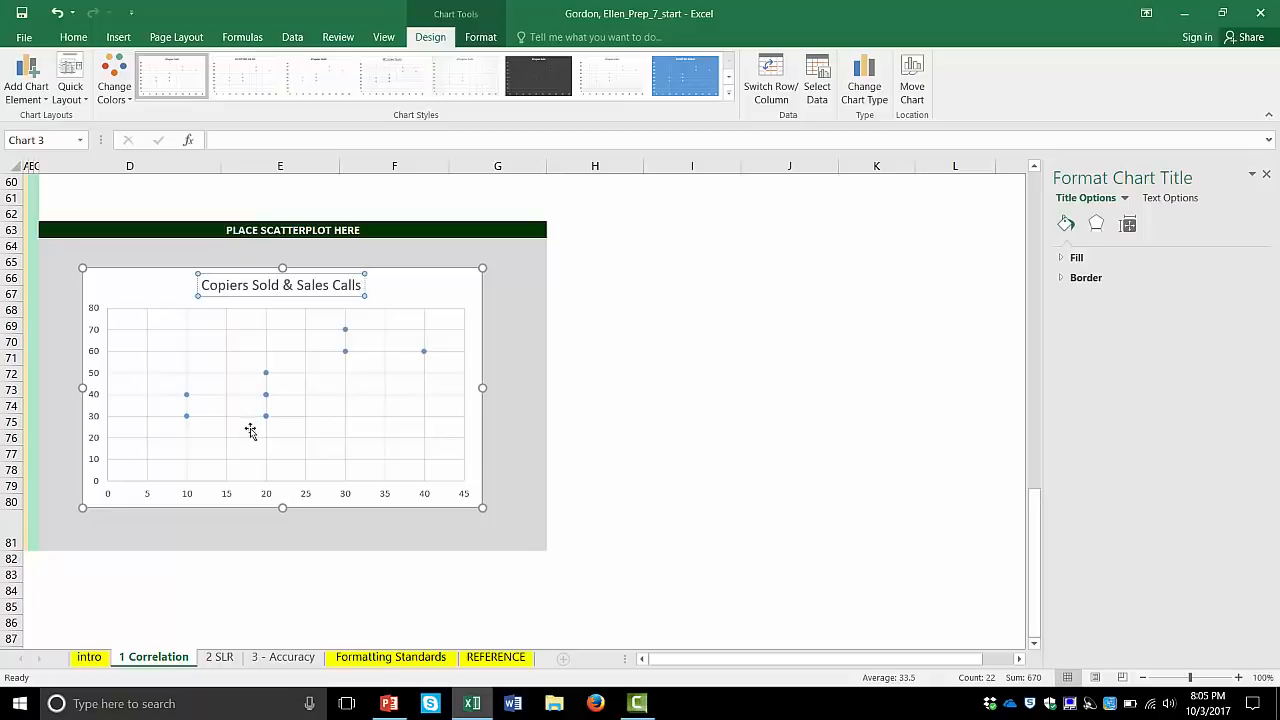
- Add primary horizontal and primary vertical axis titles to the scatter chart
left_click(30, 90)
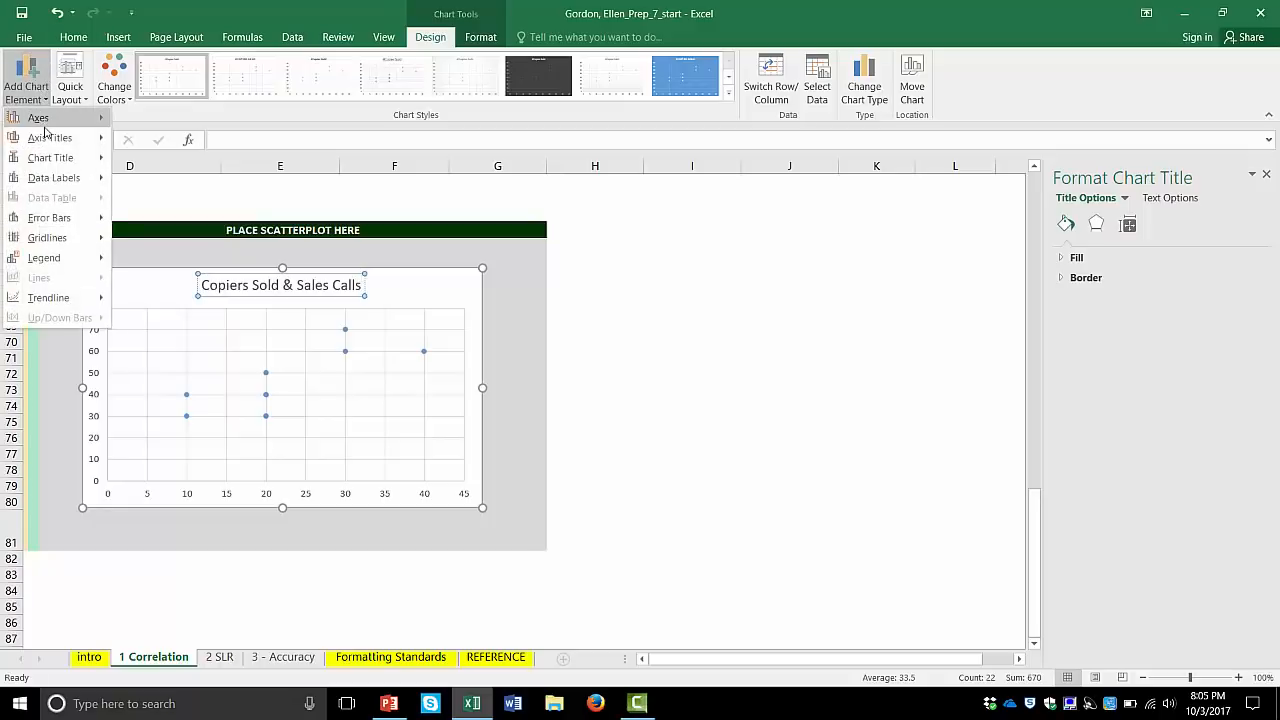
mouse_move(45, 137)
left_click(162, 148)
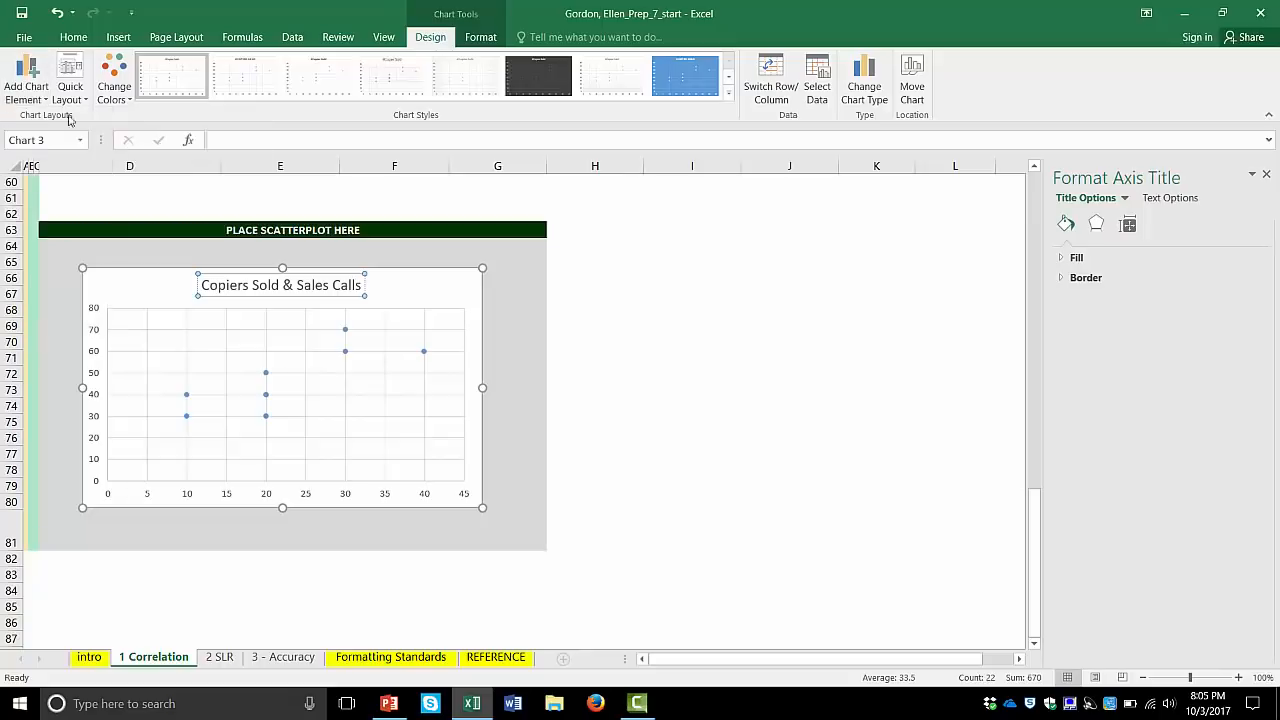
left_click(44, 100)
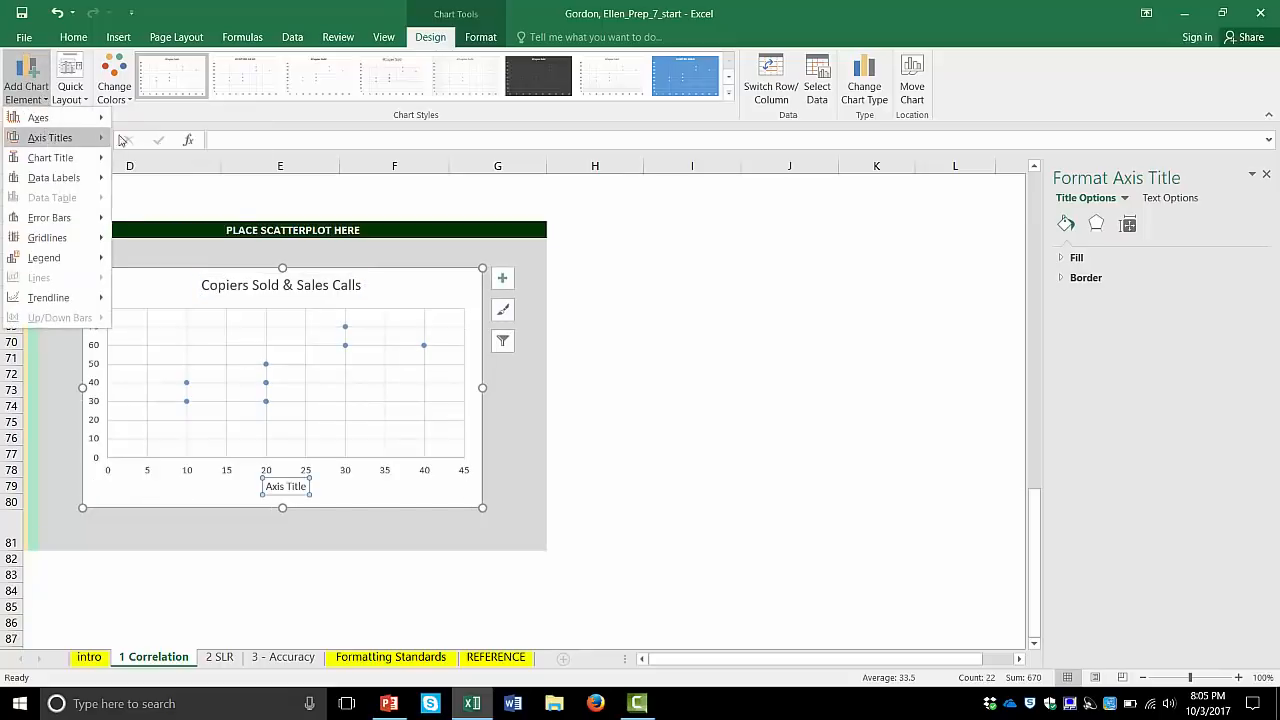
mouse_move(48, 137)
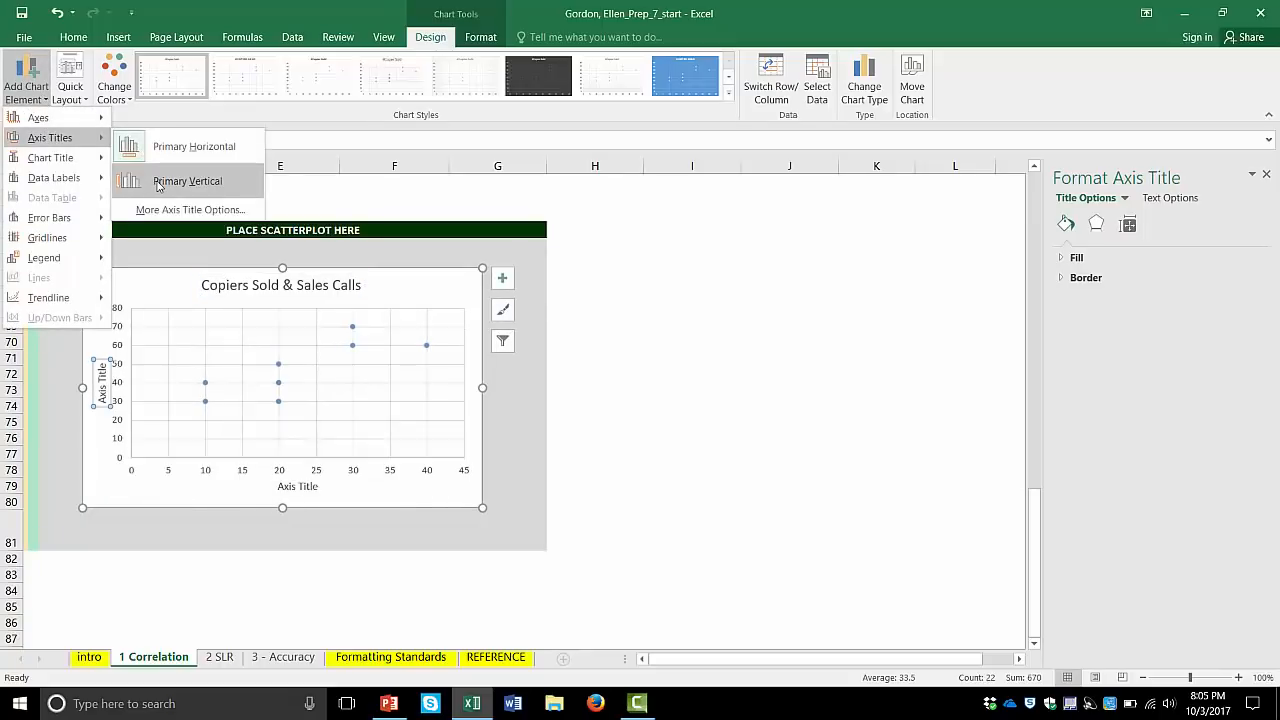
left_click(157, 183)
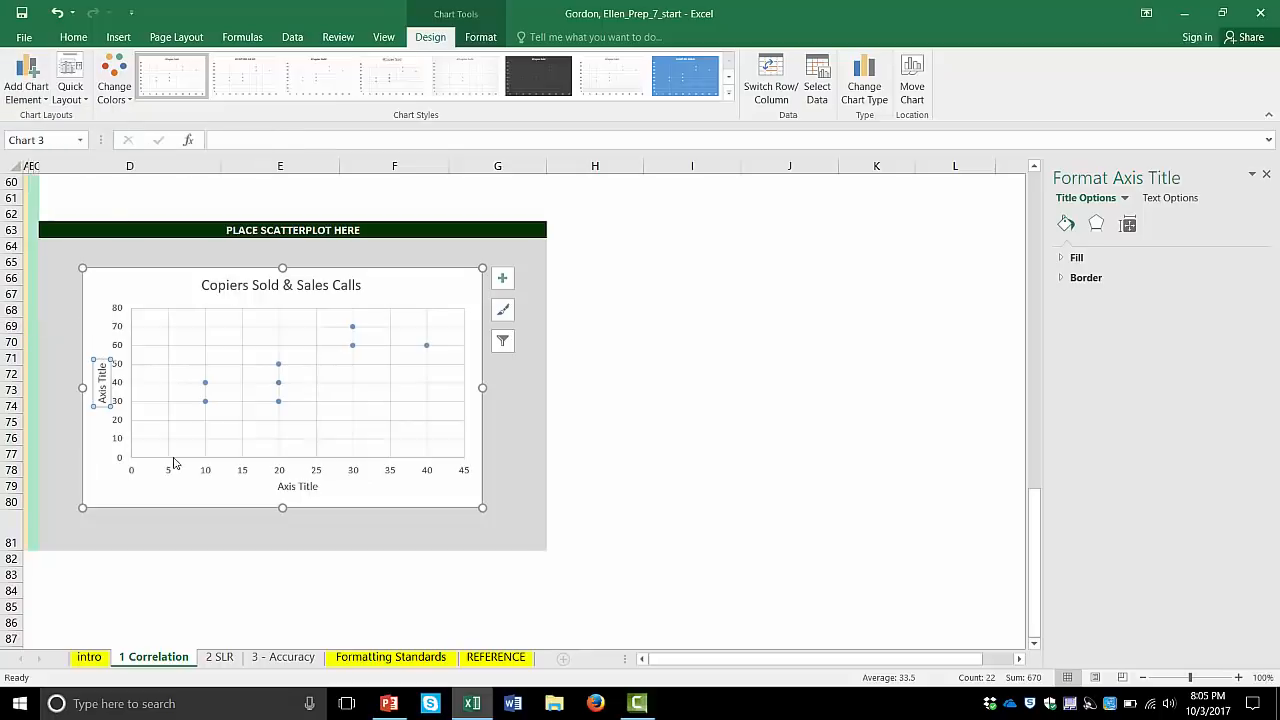
- Replace the horizontal axis title's placeholder text with "Sales Calls"
left_click(288, 487)
double_click(291, 488)
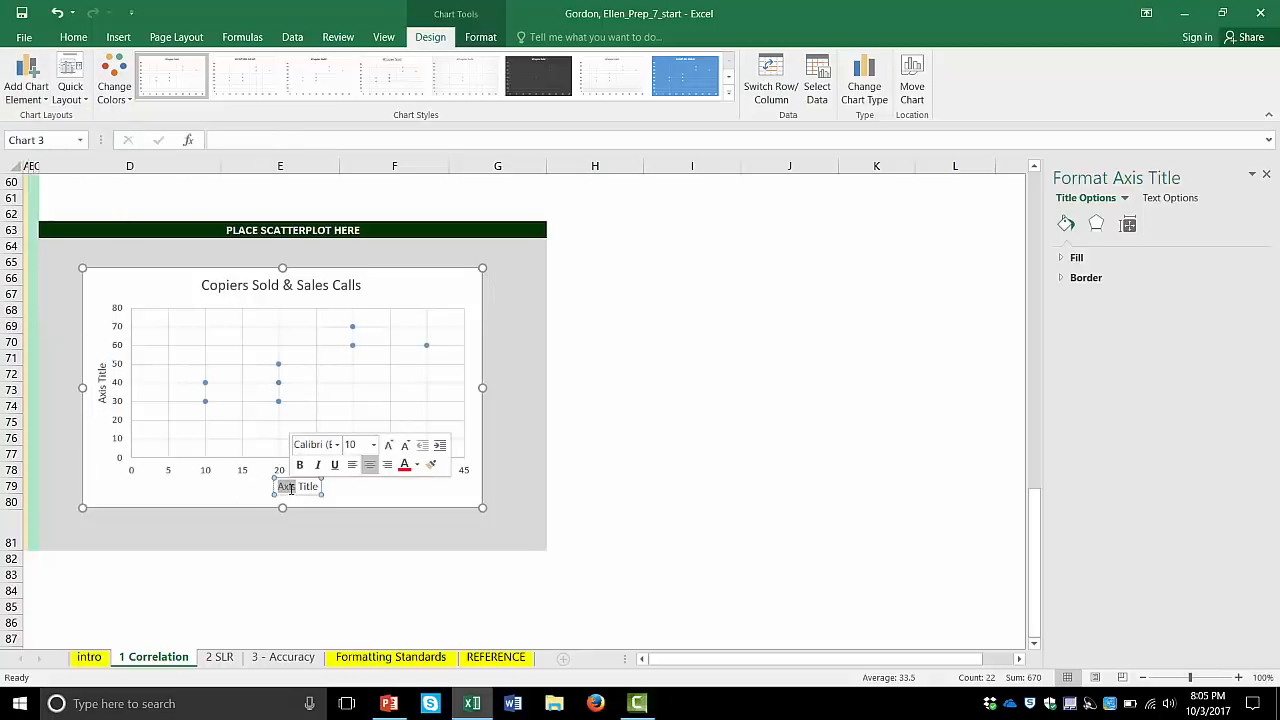
double_click(313, 487)
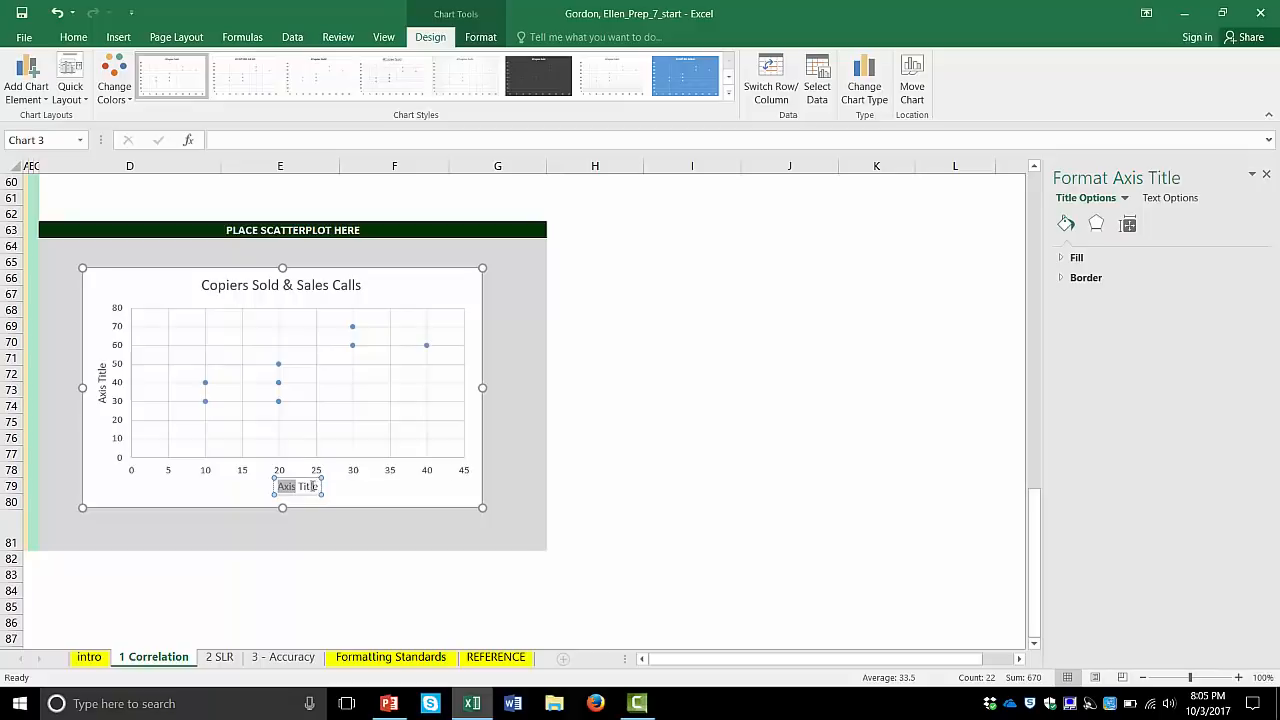
key("BackSpace")
key("BackSpace")
key("BackSpace")
key("BackSpace")
key("BackSpace")
key("BackSpace")
type("Sales Calls")
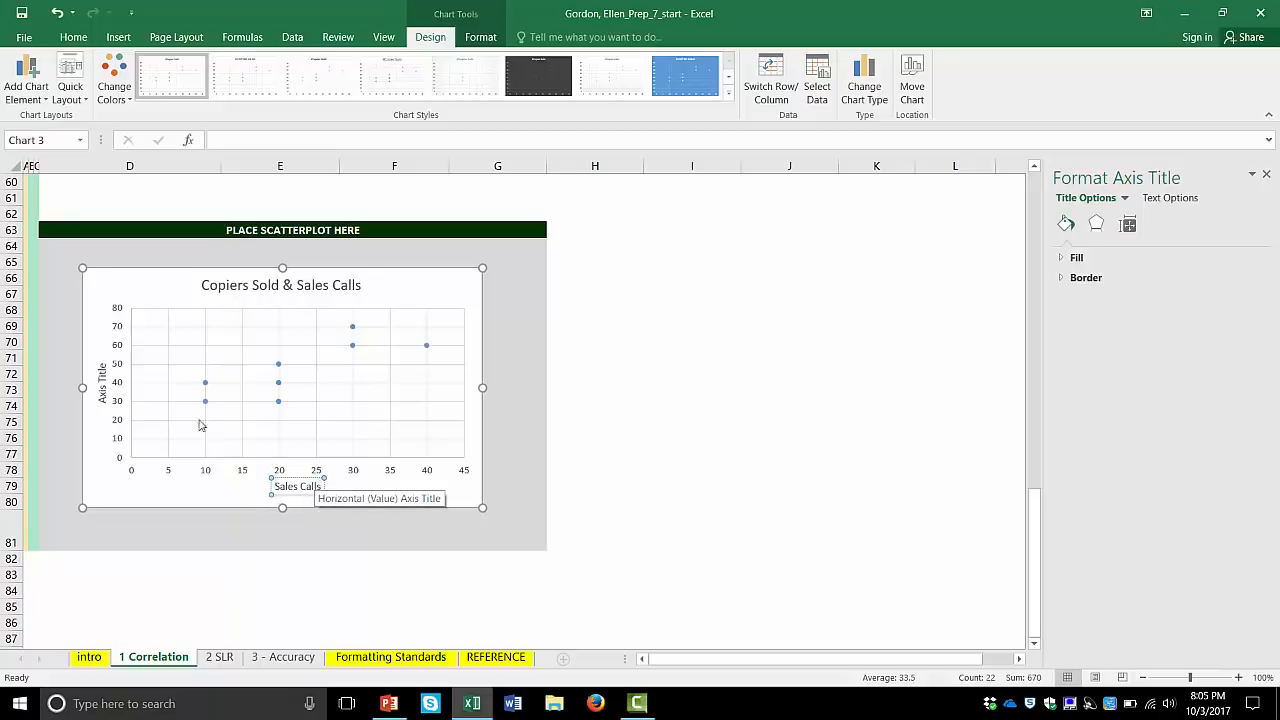
- Replace the vertical axis title's placeholder text with "Copiers Sold" and deselect the chart
left_click(101, 373)
triple_click(101, 375)
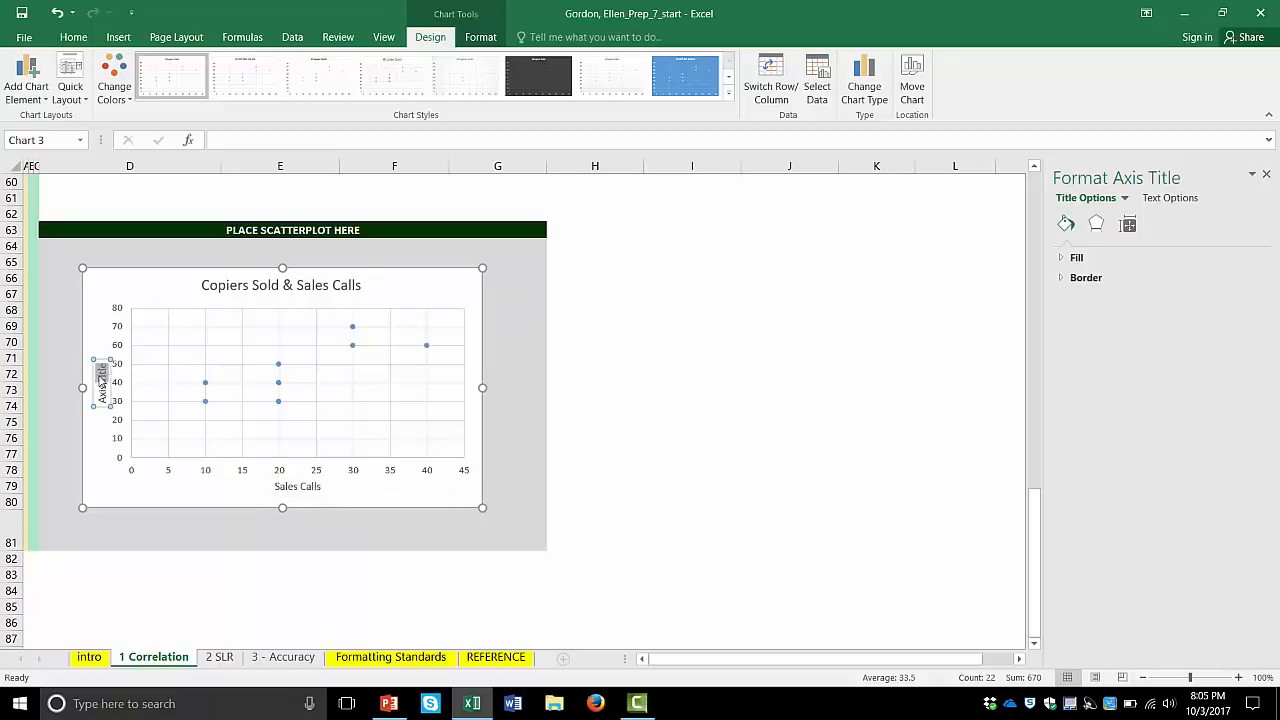
type("Cop")
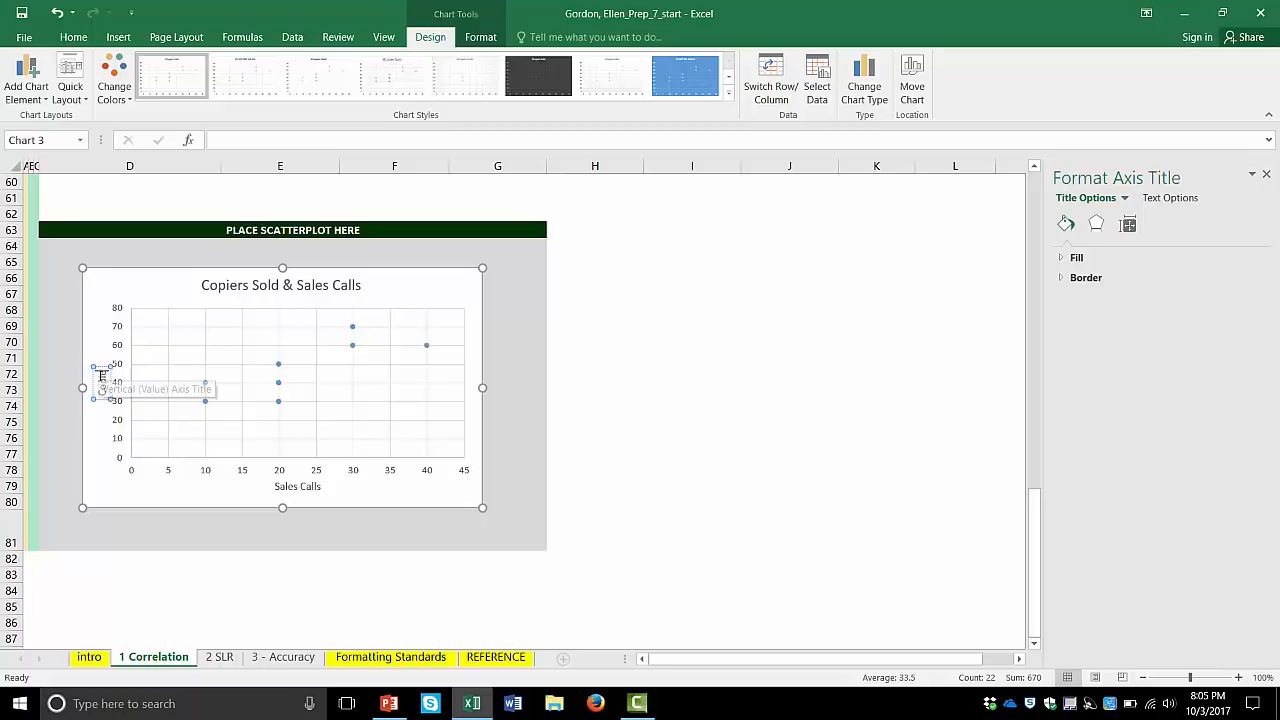
type("iers Sold")
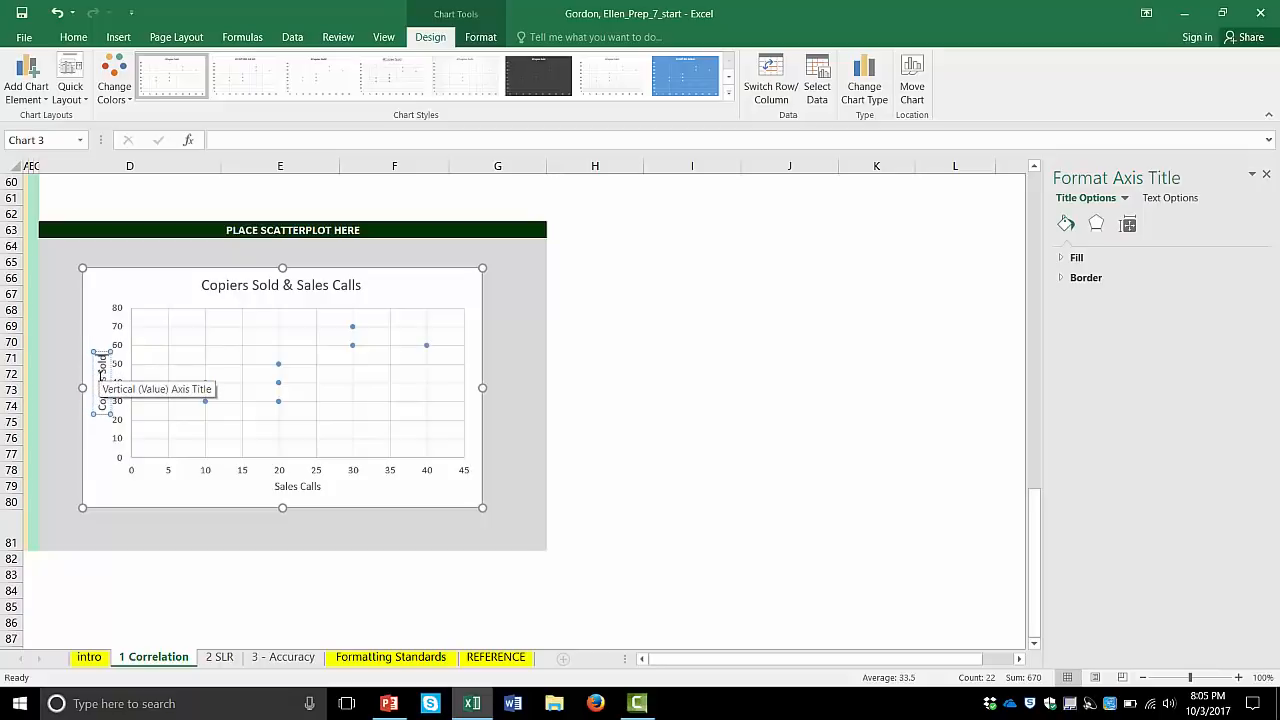
left_click(653, 439)
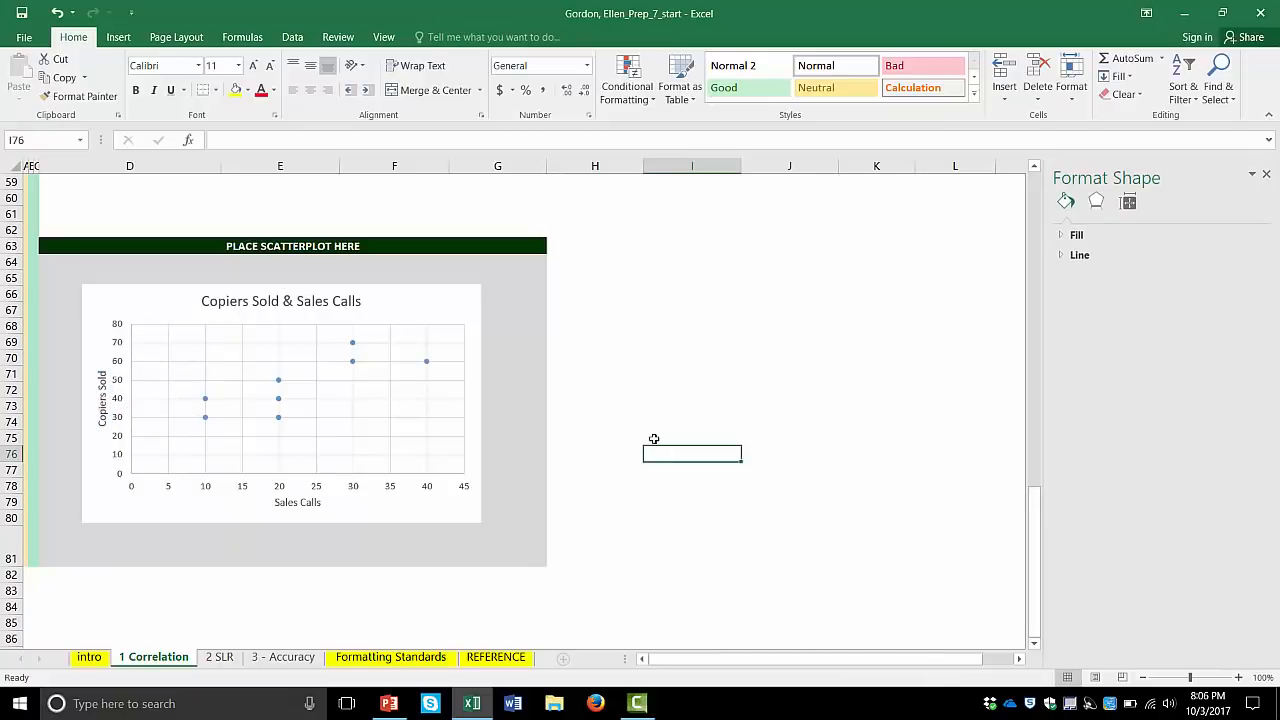